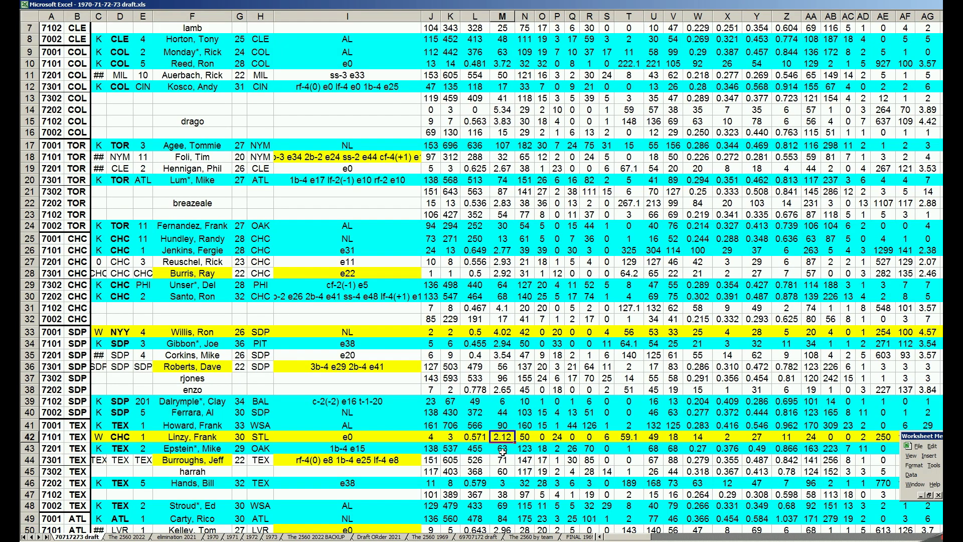
# Step: Review the TEX and ATL draft picks in rows 41 to 56, checking the selected players and their pick slots
pyautogui.click(220, 436)
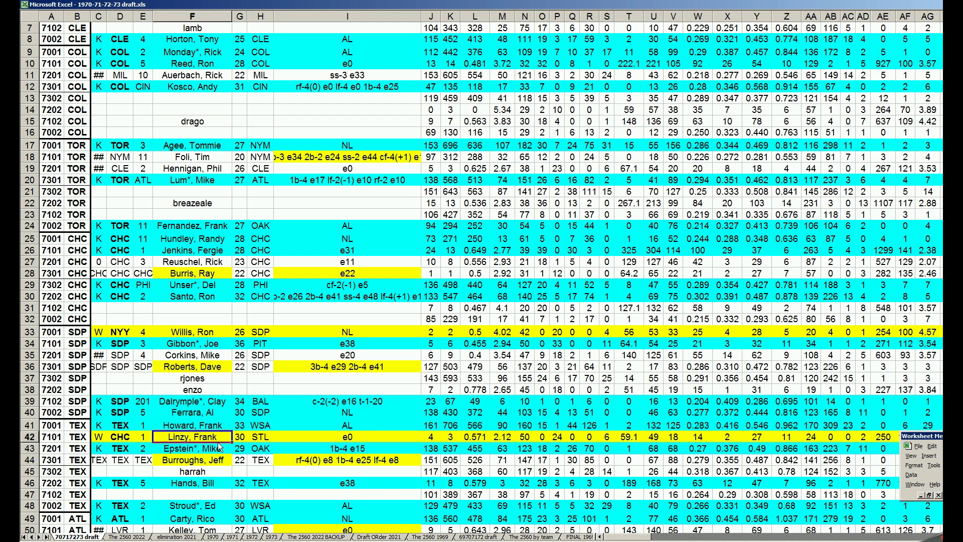
pyautogui.click(193, 471)
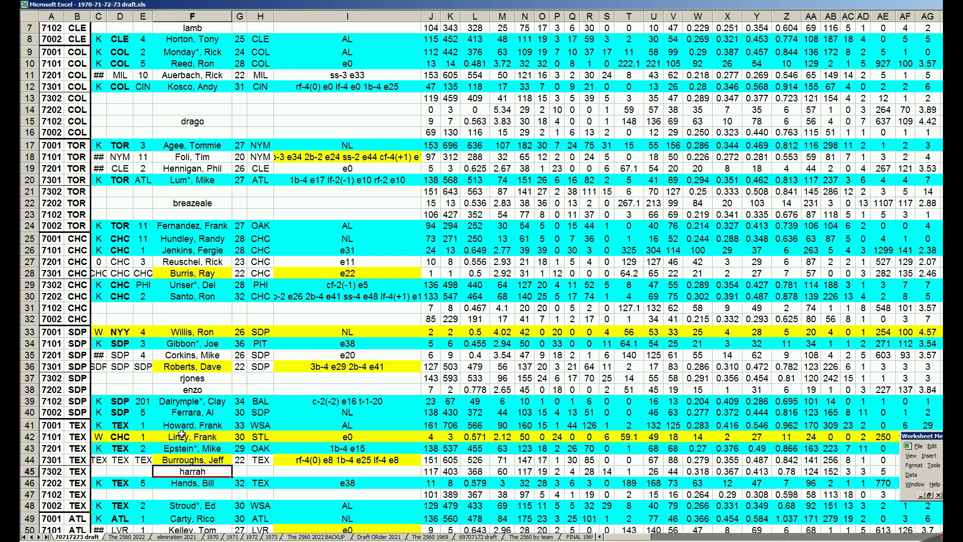
pyautogui.click(70, 457)
pyautogui.scroll(-3, 69, 455)
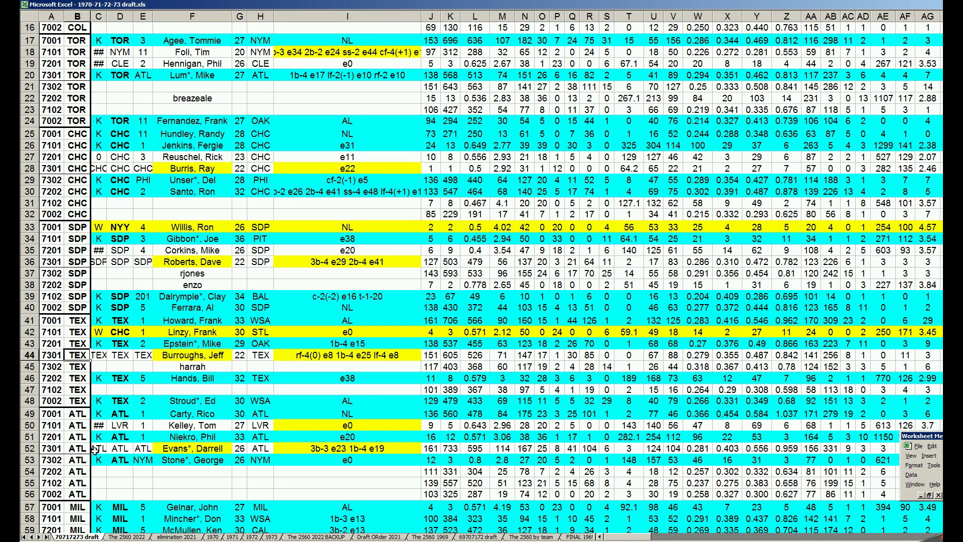
pyautogui.click(204, 427)
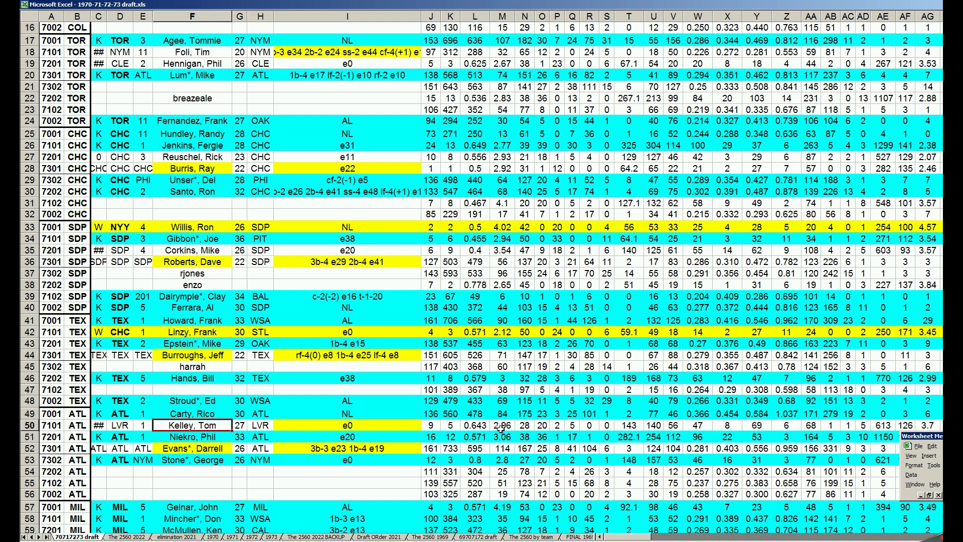
pyautogui.click(53, 425)
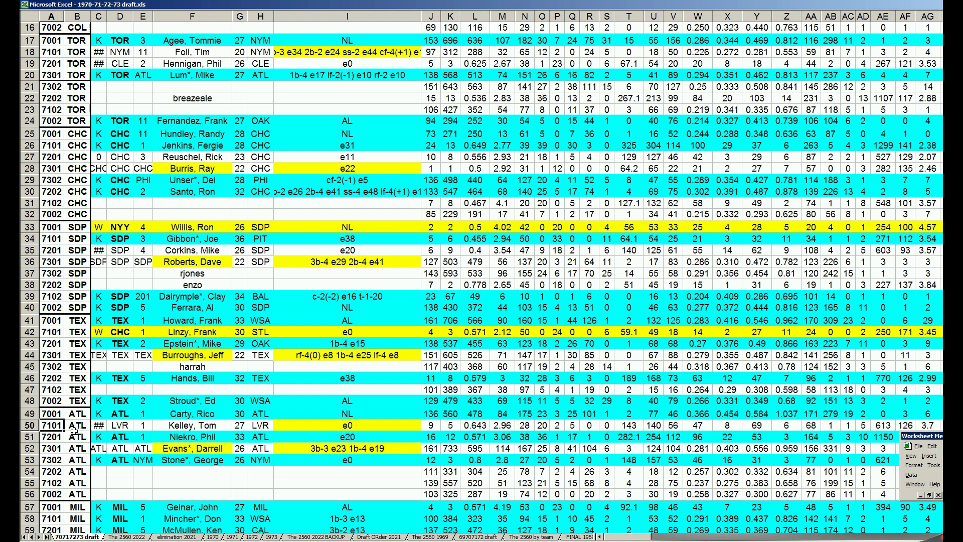
pyautogui.click(59, 448)
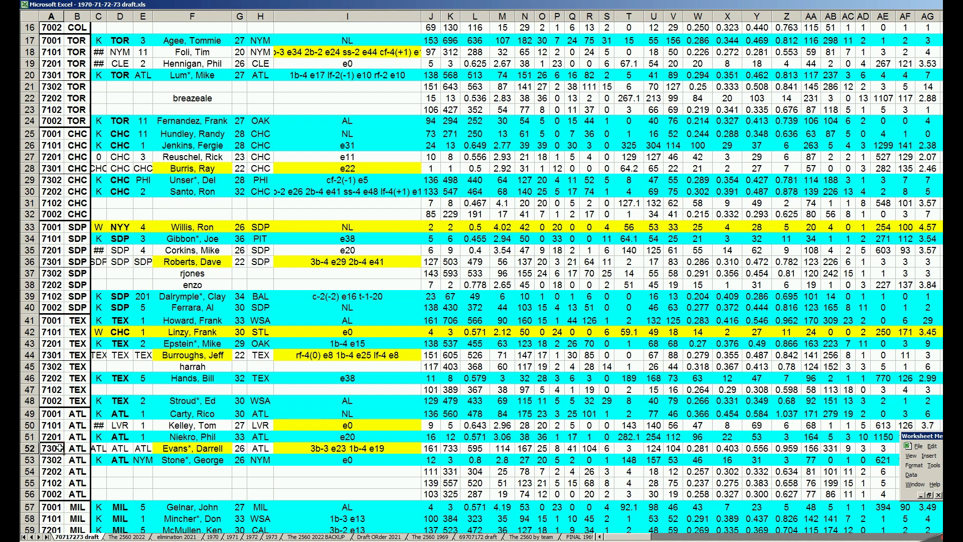
# Step: Review the MIL and OHP draft picks in rows 57 to 72, checking the players chosen in each slot
pyautogui.scroll(-3, 60, 448)
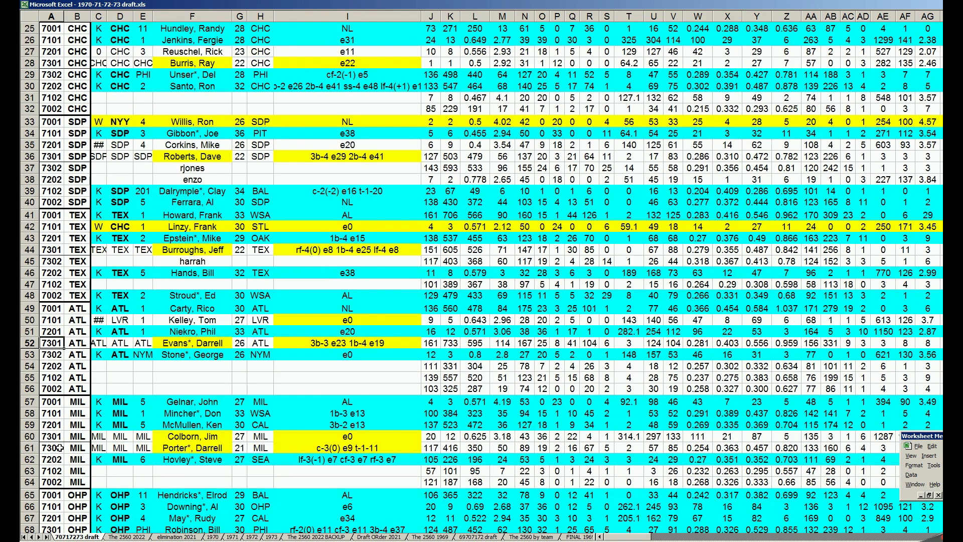
pyautogui.click(196, 402)
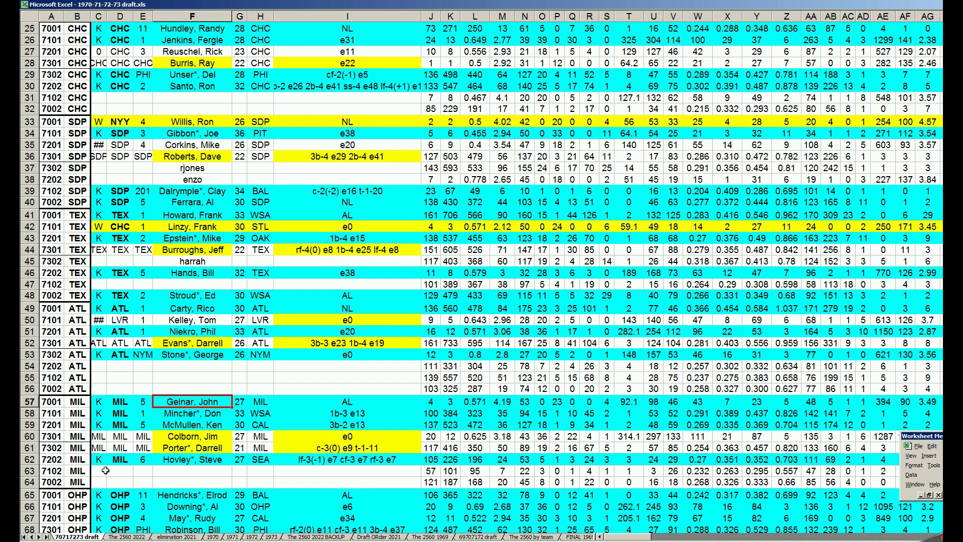
pyautogui.click(72, 425)
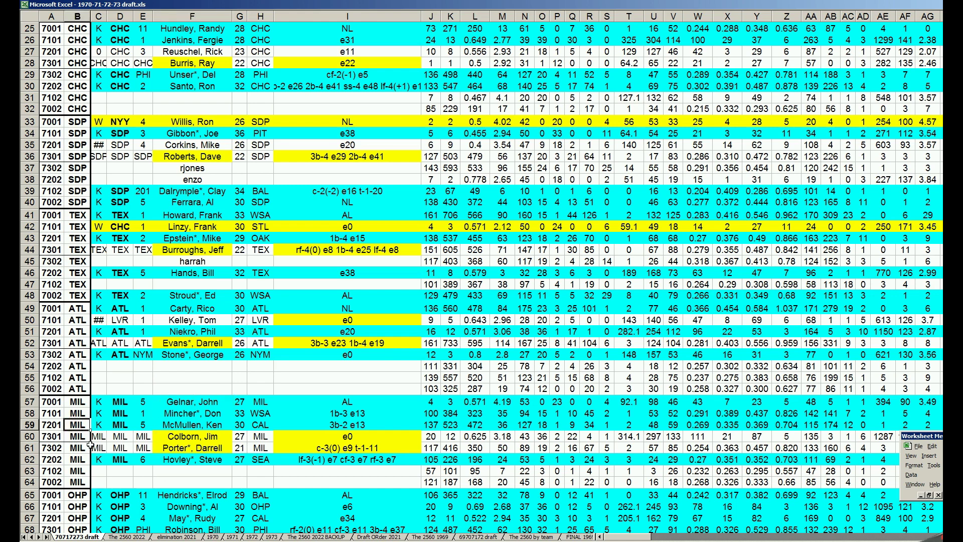
pyautogui.scroll(-1, 78, 455)
pyautogui.scroll(-2, 78, 455)
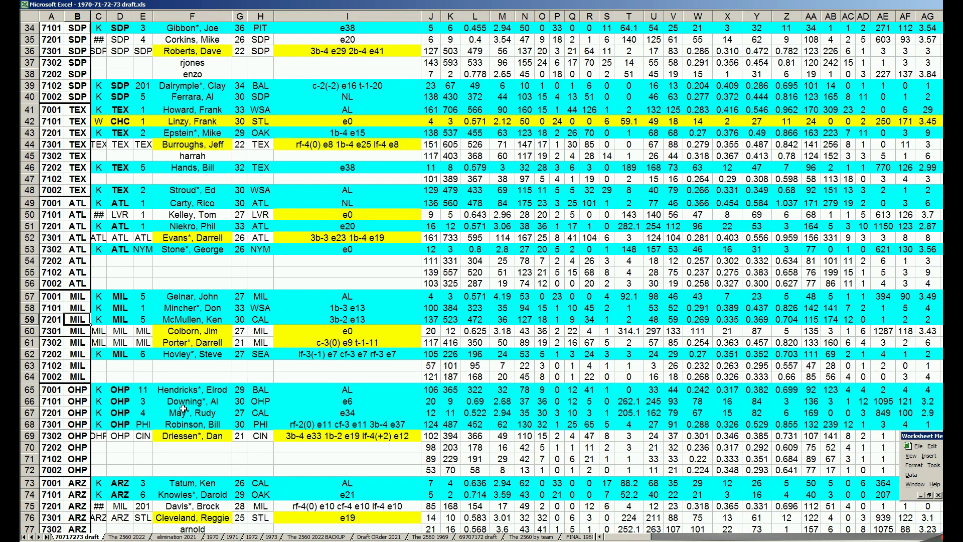
pyautogui.click(189, 391)
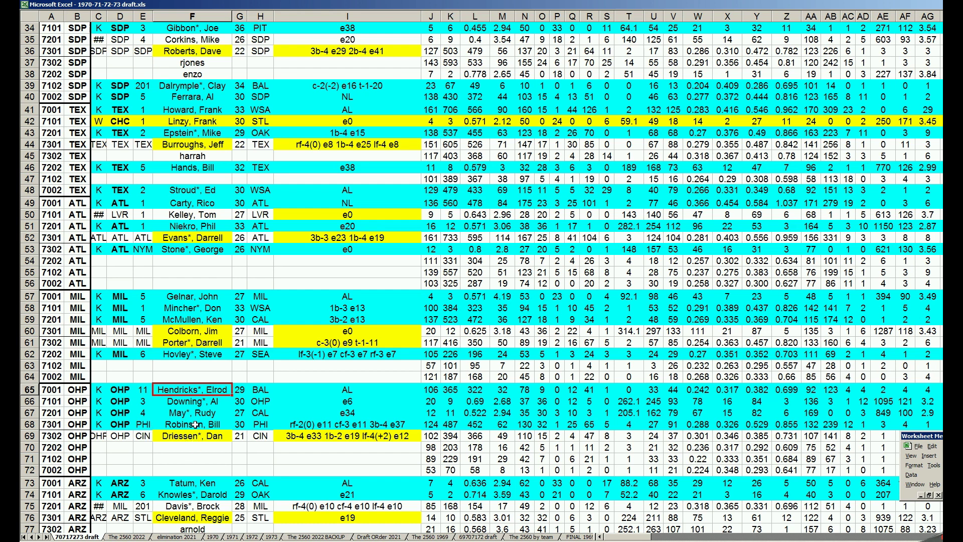
pyautogui.click(76, 425)
# Step: Examine the ARZ picks in rows 73 to 80, including the 7202 pick and the 7201 pick's batting average
pyautogui.scroll(-2, 78, 441)
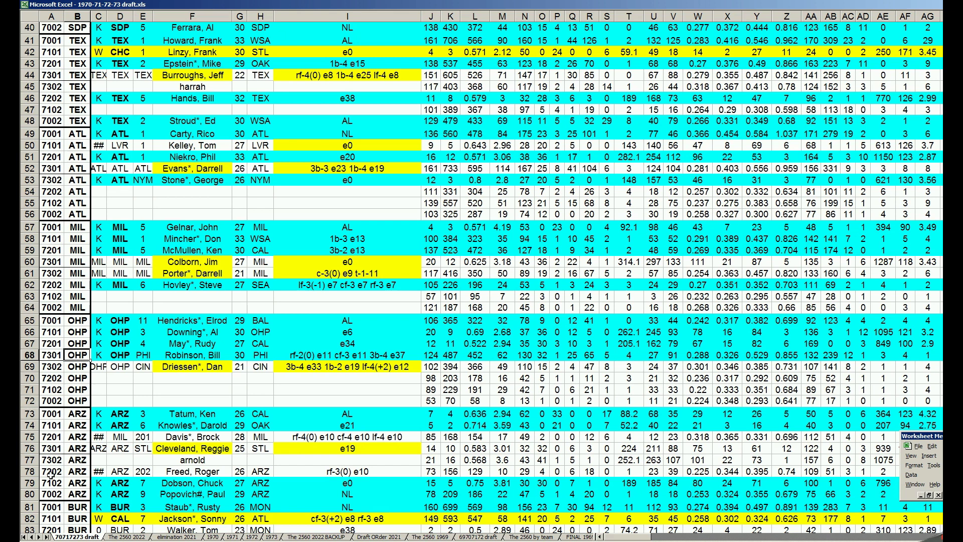
pyautogui.click(200, 471)
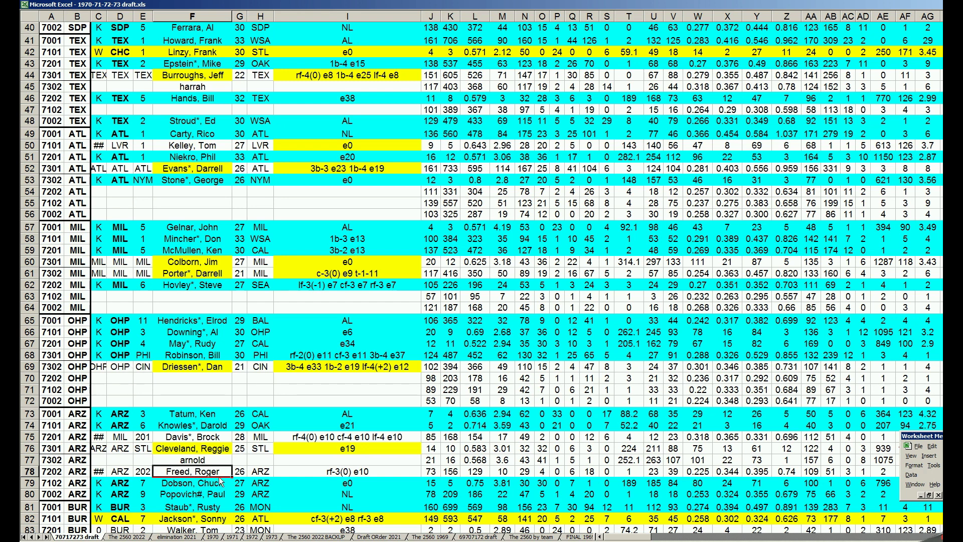
pyautogui.click(55, 473)
pyautogui.scroll(-1, 55, 473)
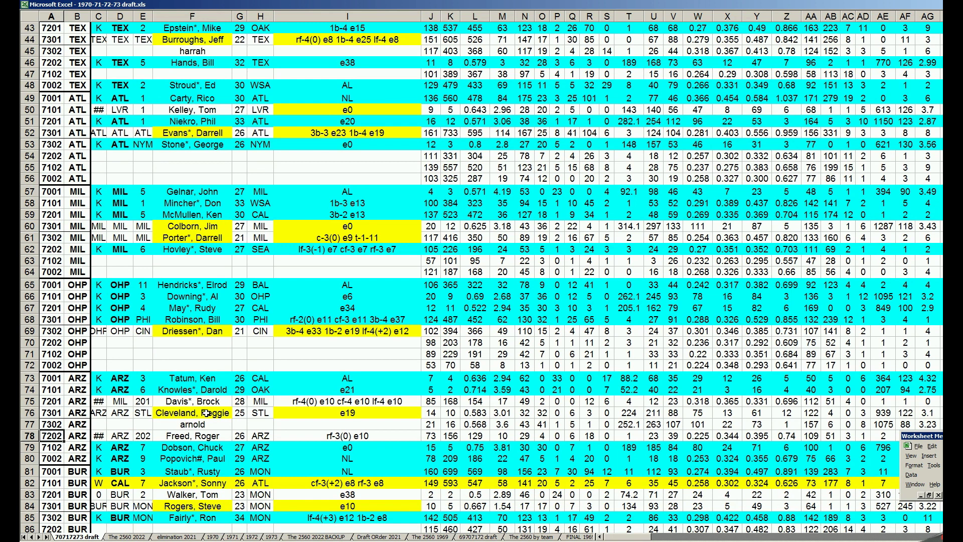
pyautogui.click(701, 400)
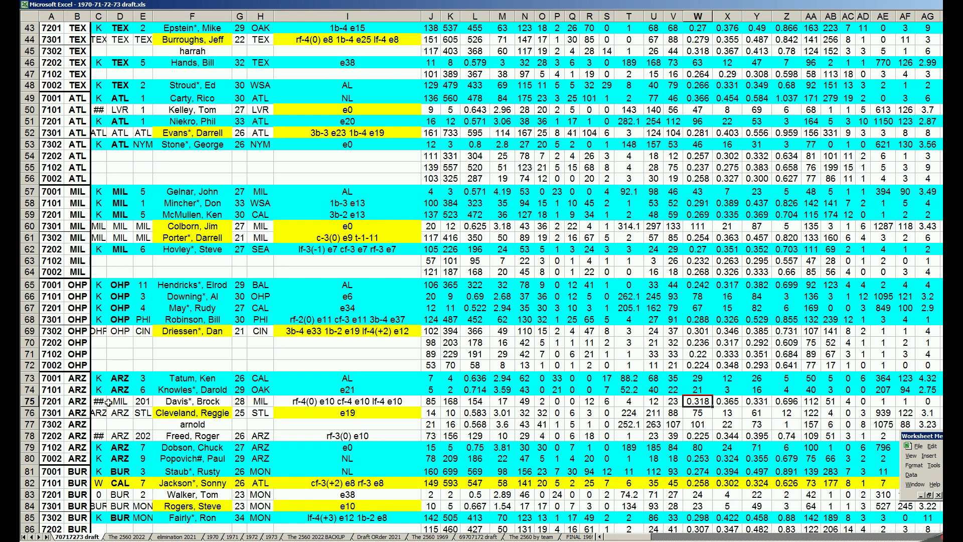
pyautogui.click(194, 437)
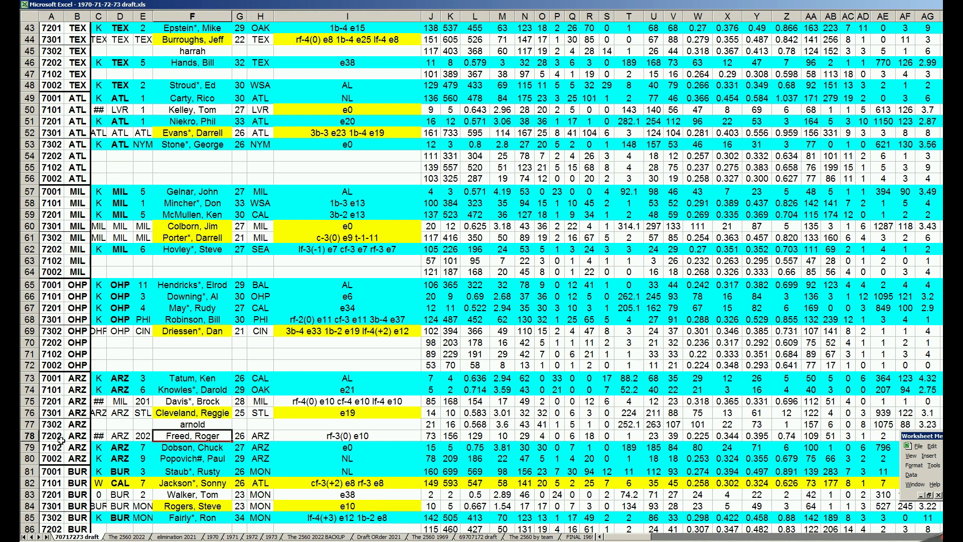
pyautogui.click(76, 456)
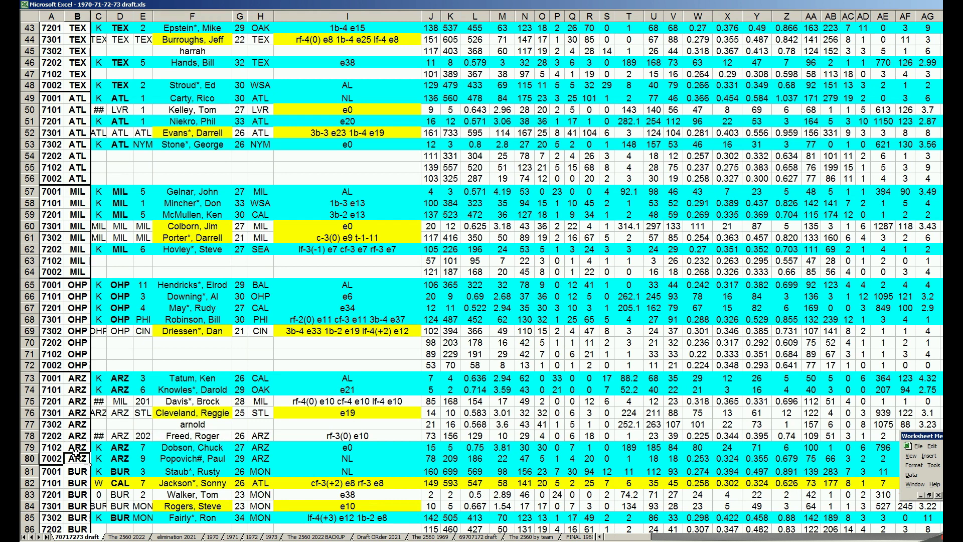
# Step: Examine the BUR picks, comparing the 7101 outfielder with the OHP 7001 and 7301 players and the latter's fielding ratings
pyautogui.scroll(-2, 77, 456)
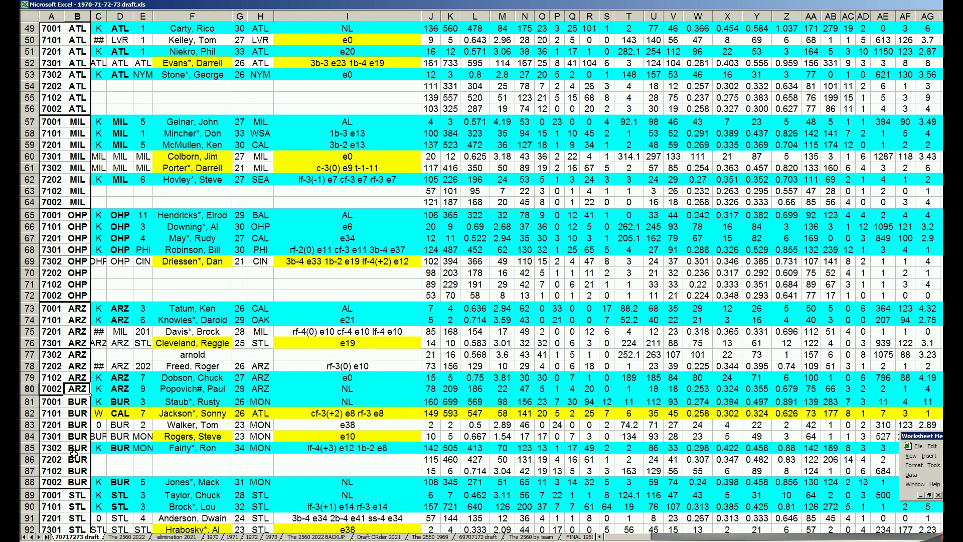
pyautogui.click(75, 412)
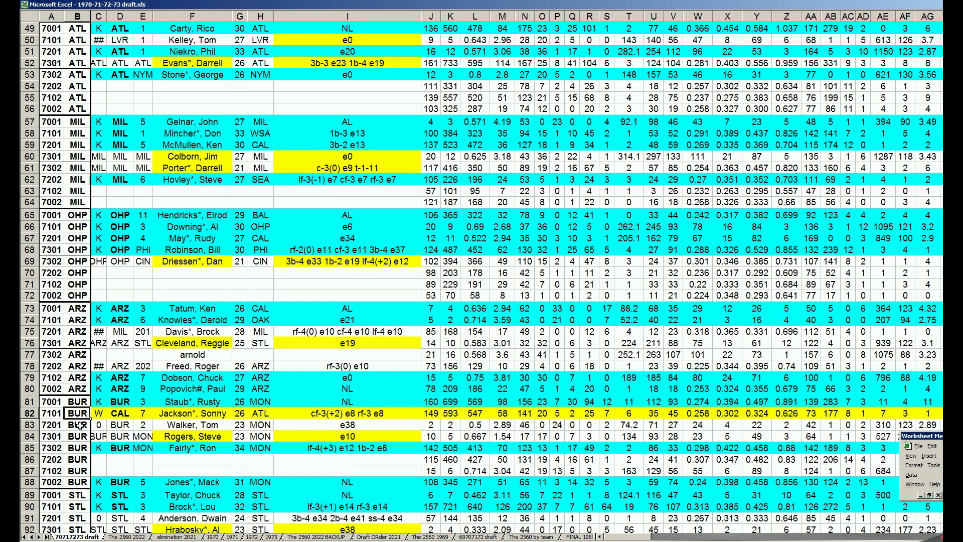
pyautogui.click(182, 415)
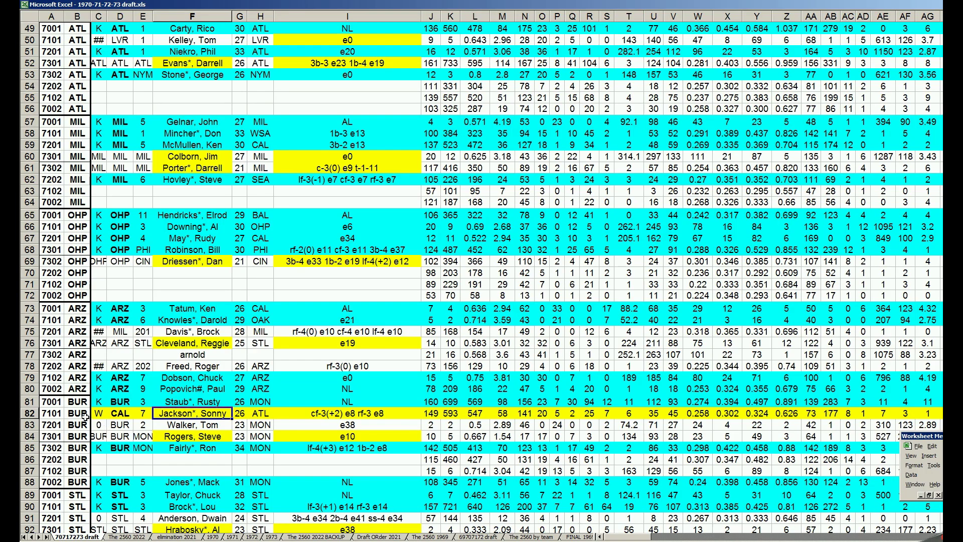
pyautogui.click(79, 413)
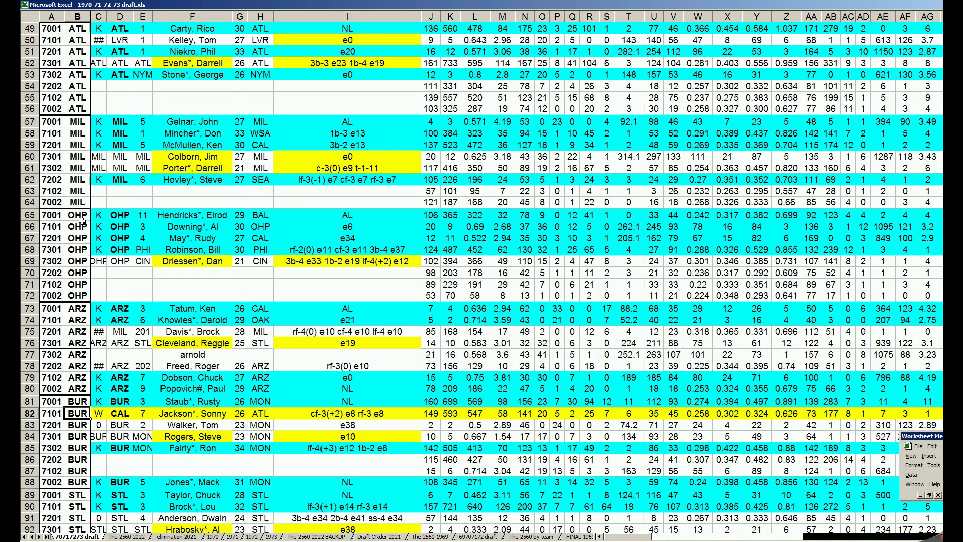
pyautogui.click(181, 215)
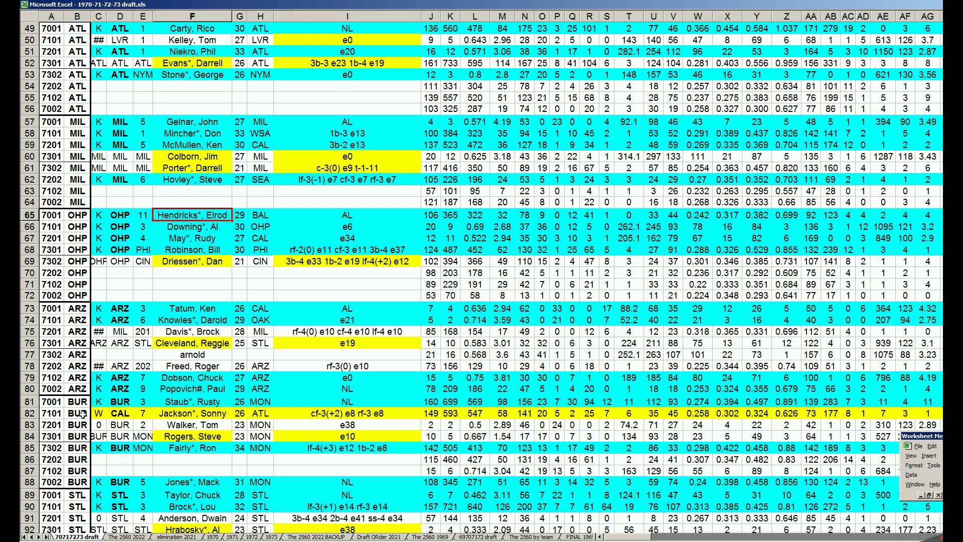
pyautogui.click(187, 412)
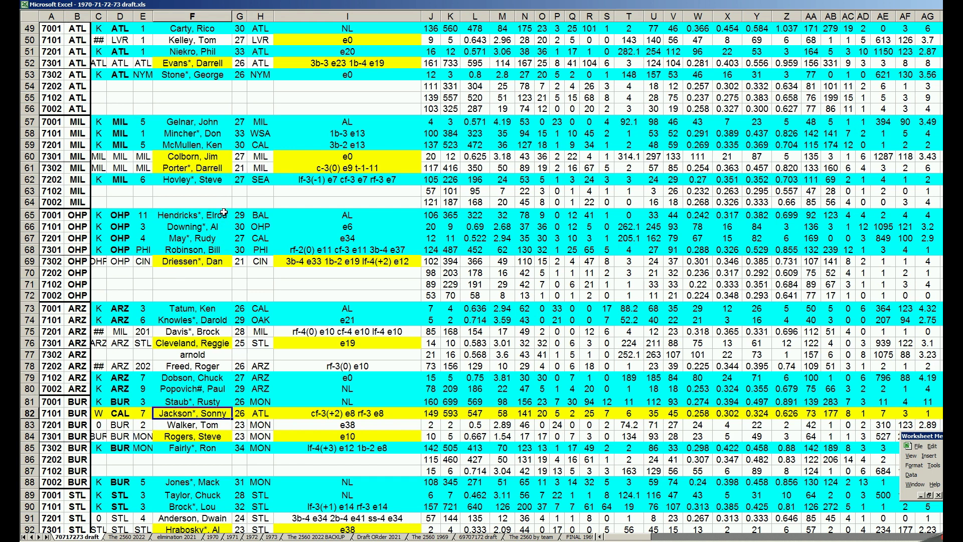
pyautogui.click(215, 246)
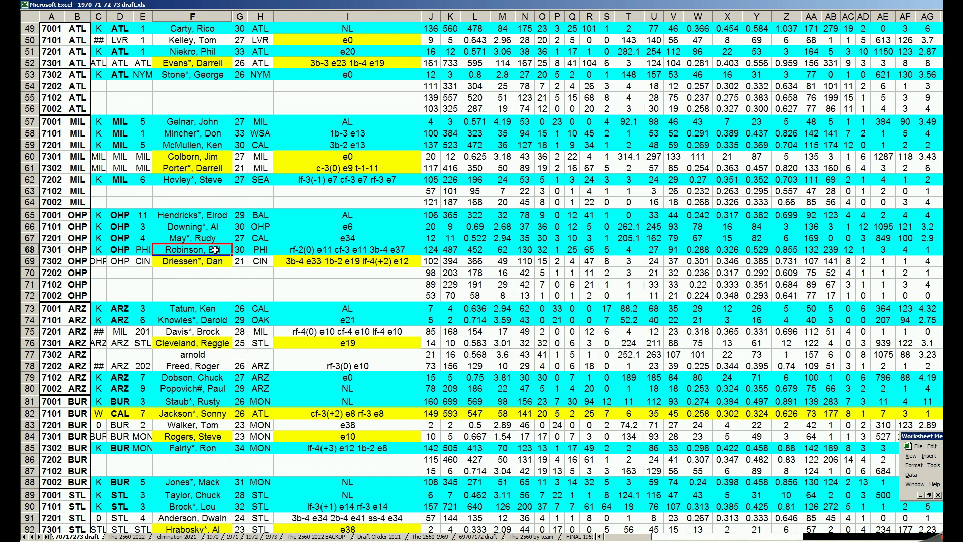
pyautogui.click(364, 250)
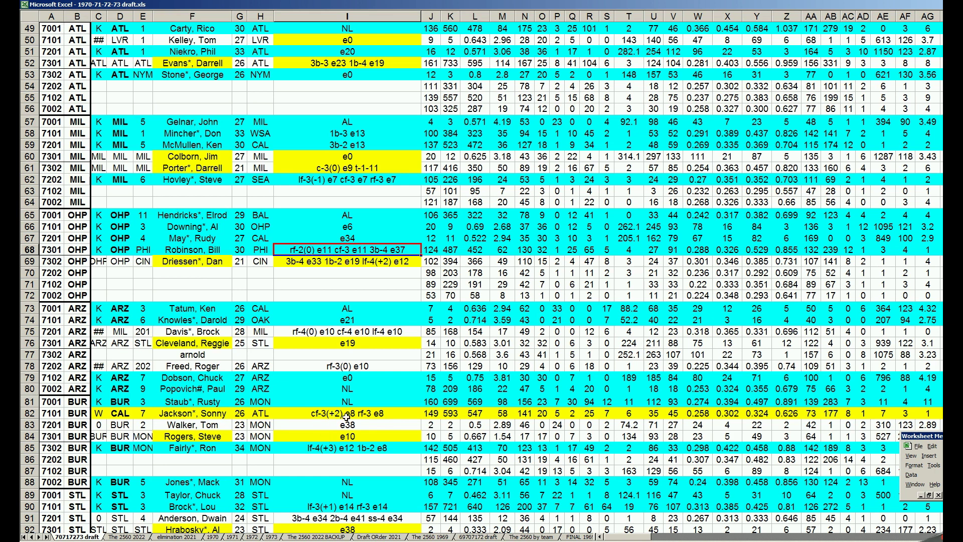
pyautogui.click(177, 413)
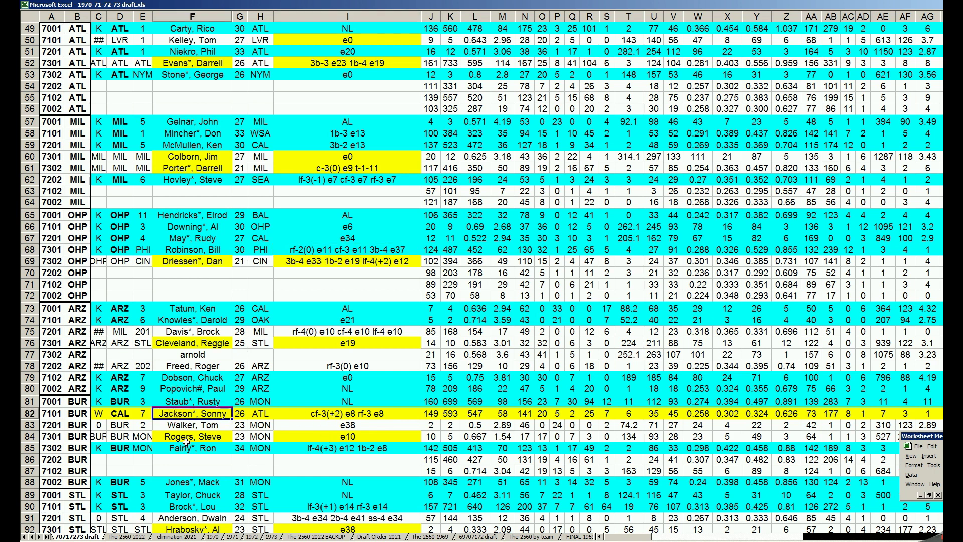
# Step: Examine the STL 7201 pick in row 91, checking the player's age, fielding ratings and team
pyautogui.scroll(-3, 187, 442)
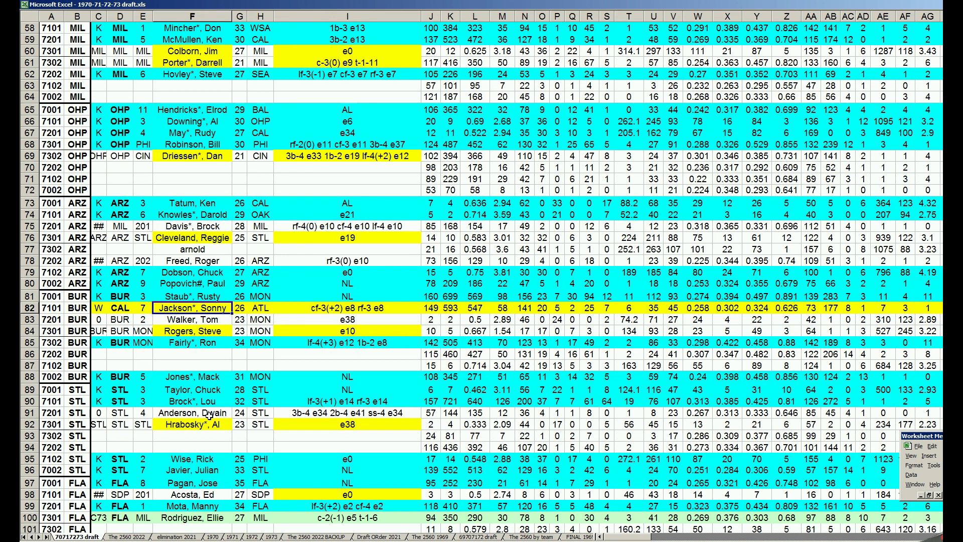
pyautogui.click(240, 414)
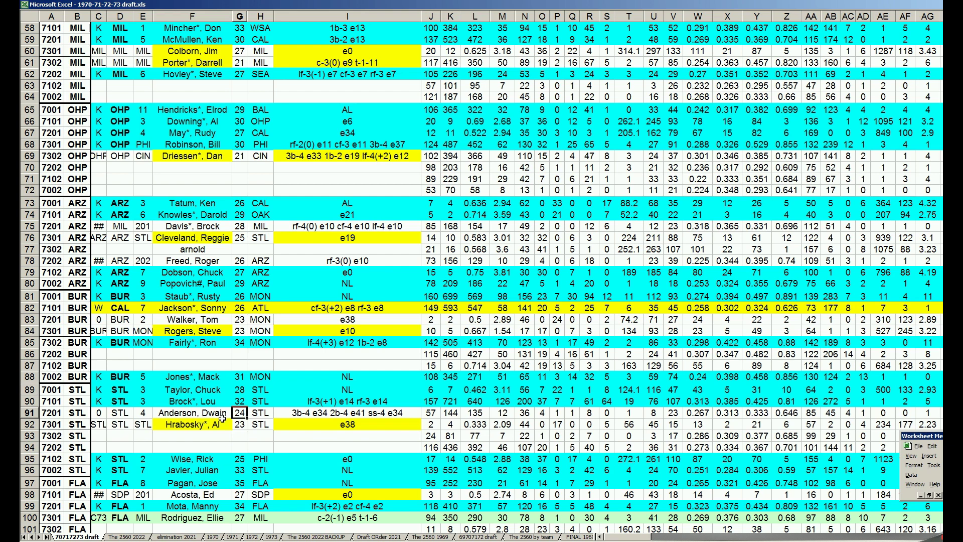
pyautogui.click(704, 416)
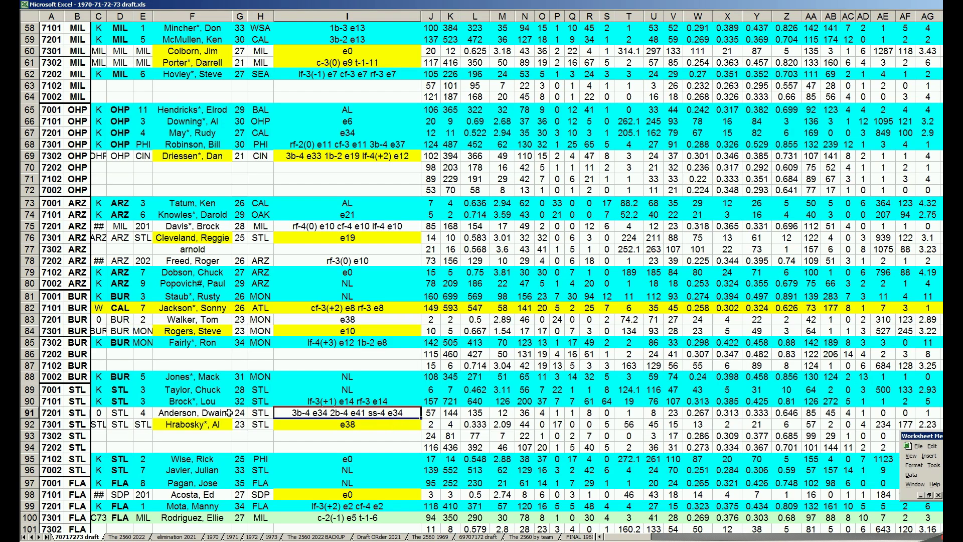
pyautogui.click(192, 411)
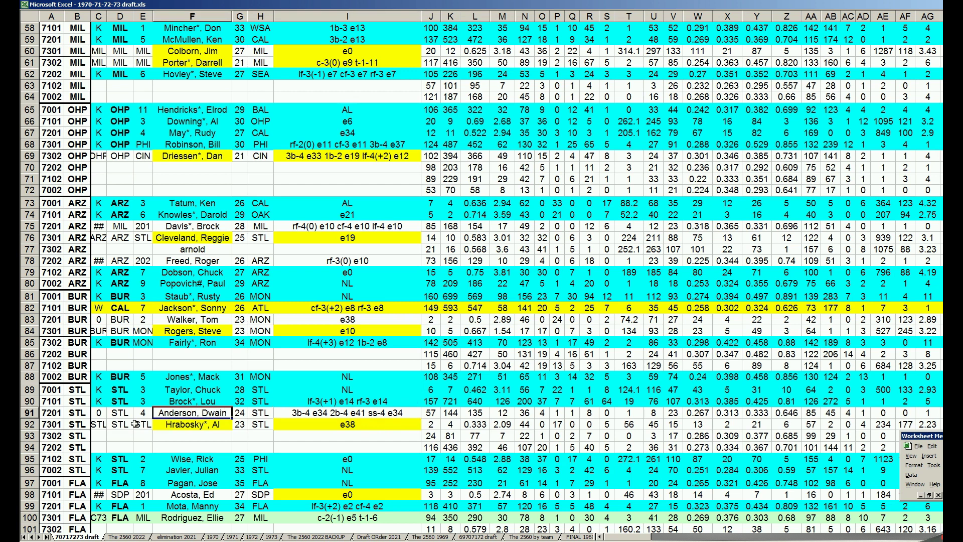
pyautogui.click(75, 417)
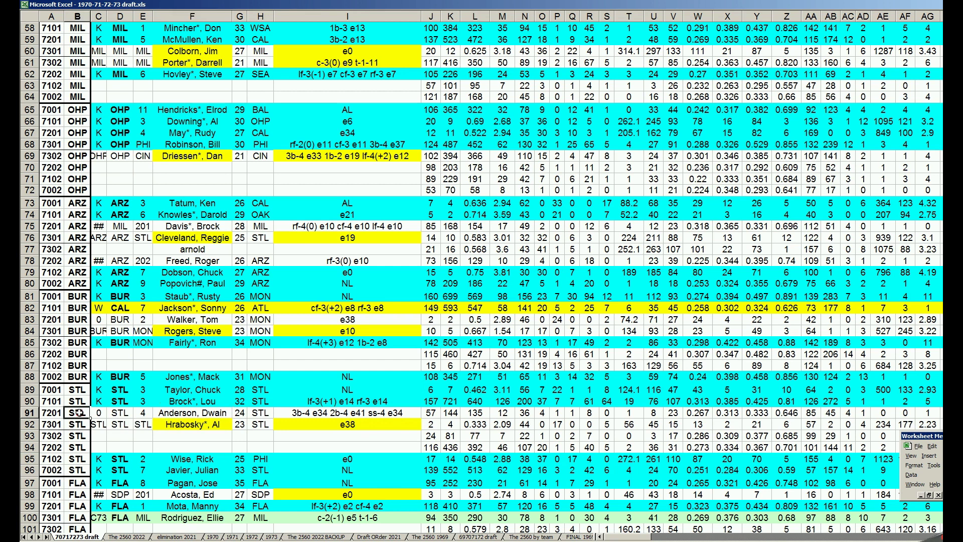
# Step: Examine the FLA 7301 pick in row 100, checking the catcher's entry and on-base percentage
pyautogui.scroll(-2, 78, 425)
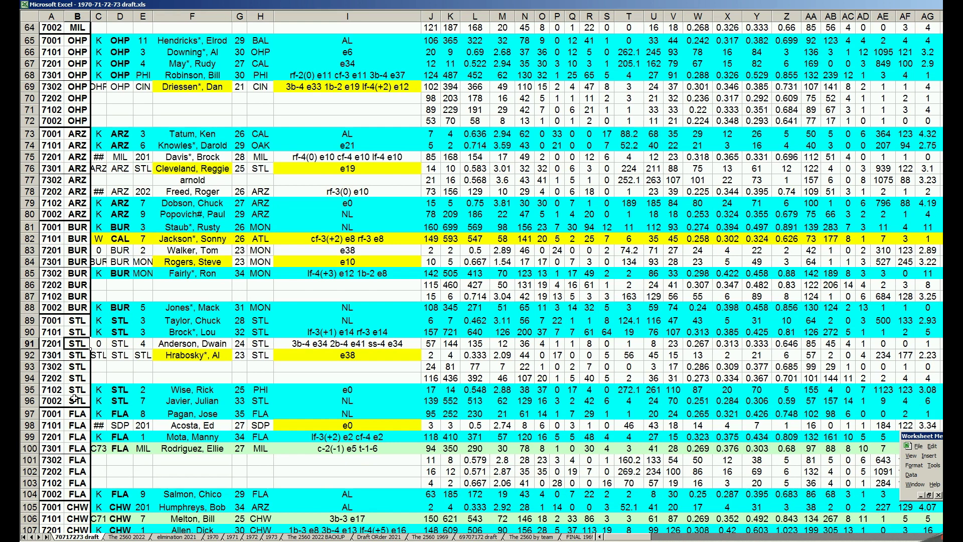
pyautogui.click(49, 449)
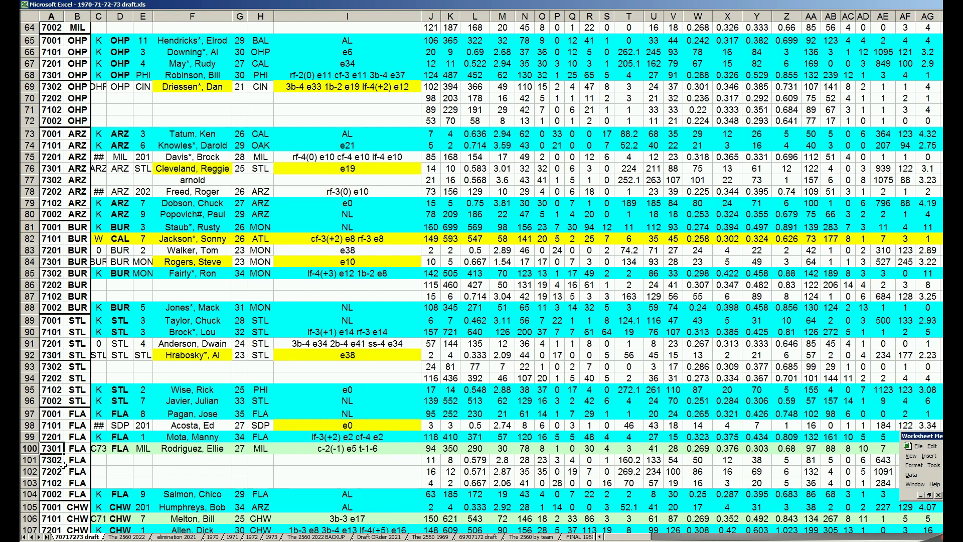
pyautogui.scroll(-1, 62, 464)
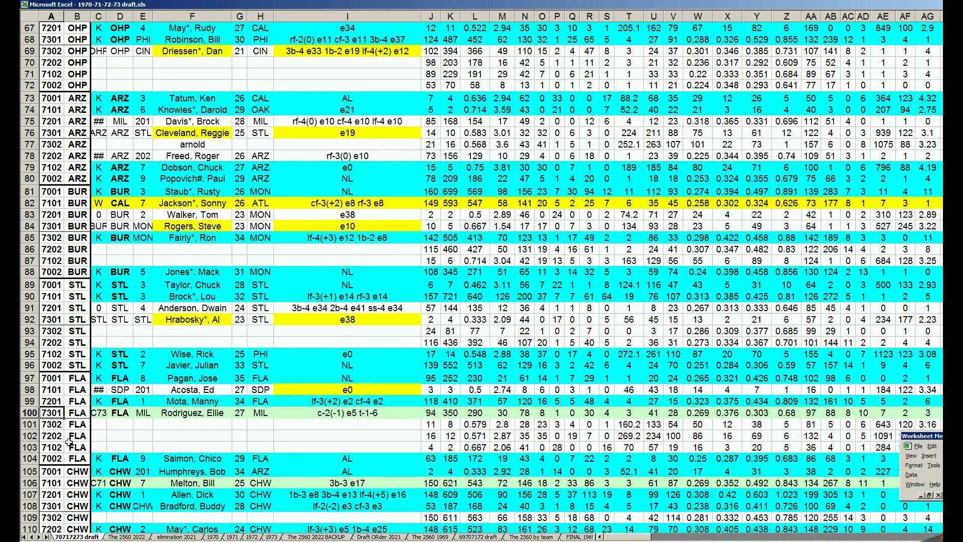
pyautogui.click(209, 415)
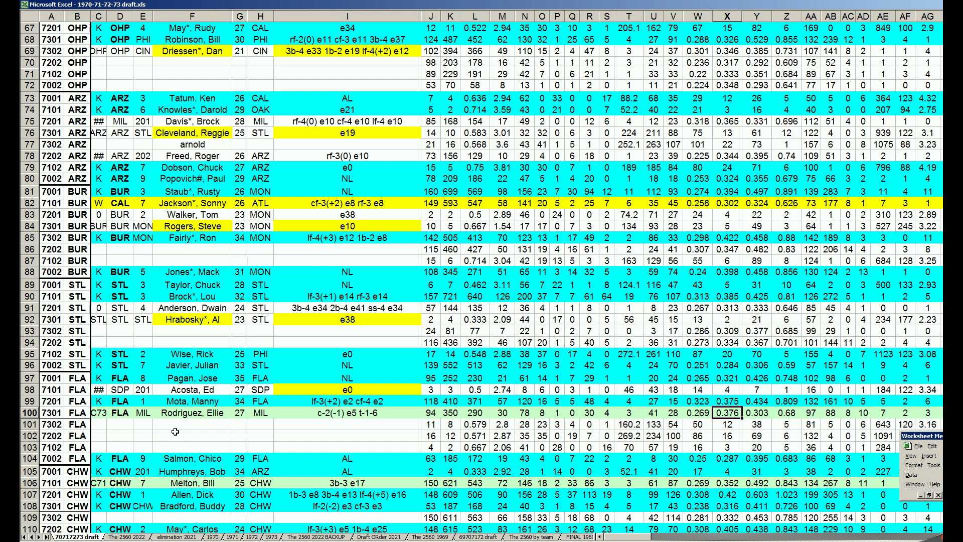
# Step: Examine the CHW picks in rows 105 to 108, checking the 7001 pitcher's column M statistic and the 7201 and 7301 players
pyautogui.click(78, 494)
pyautogui.scroll(-1, 77, 491)
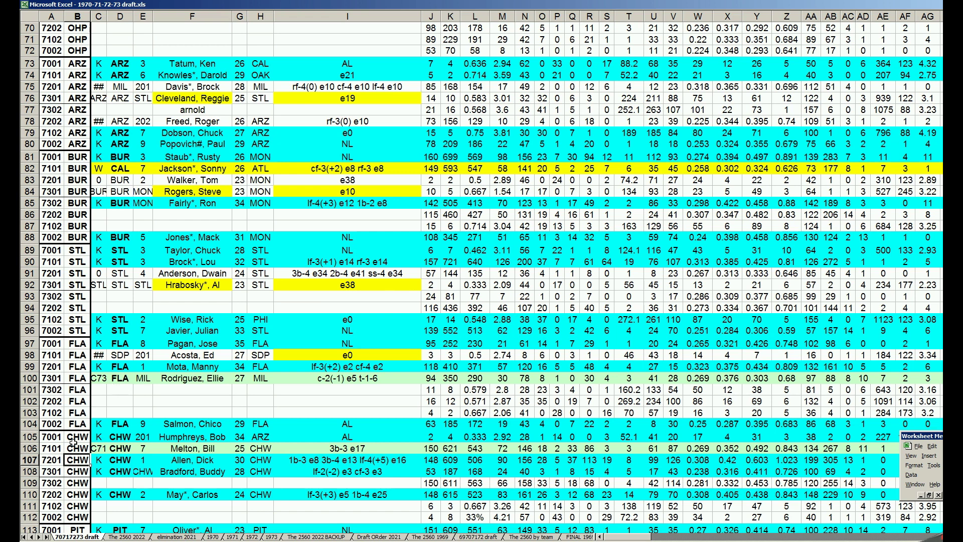
pyautogui.click(176, 437)
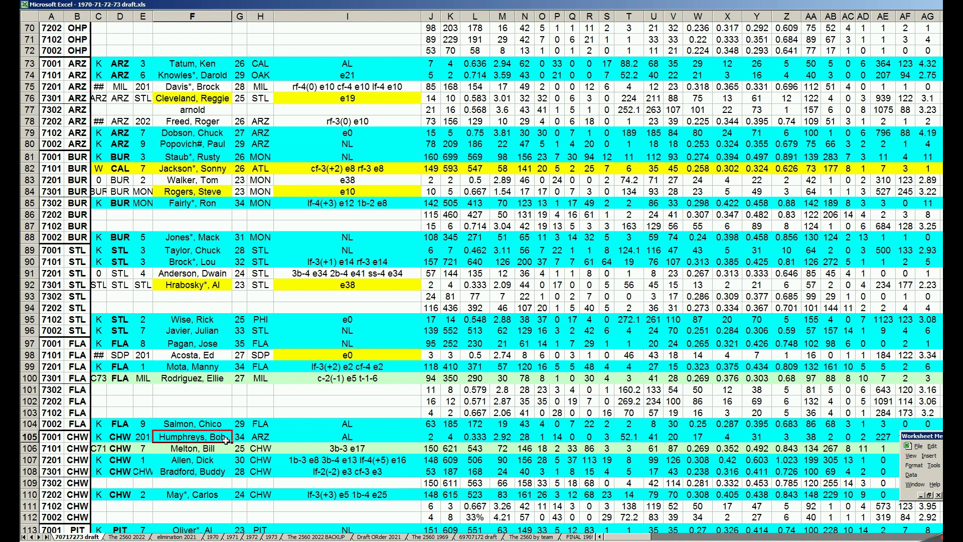
pyautogui.click(505, 440)
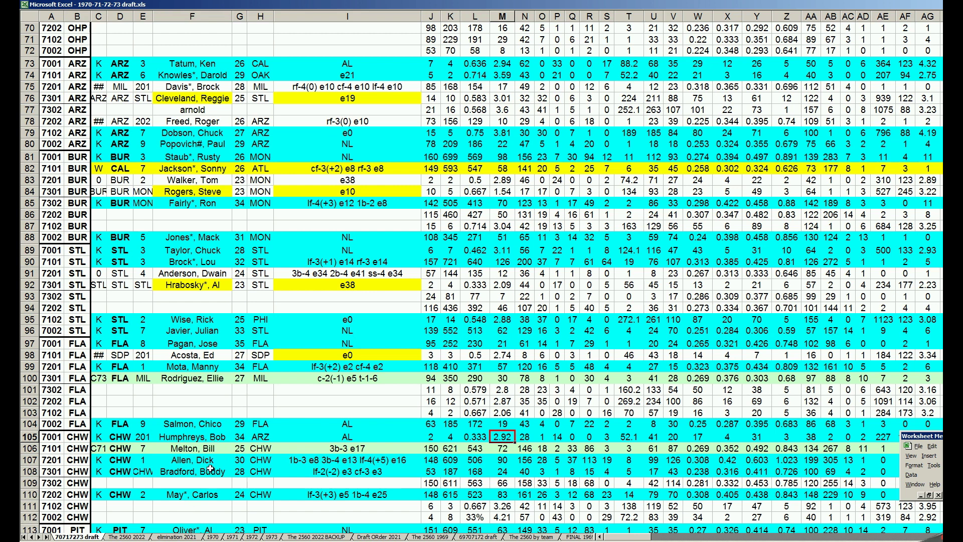
pyautogui.moveTo(194, 461); pyautogui.dragTo(194, 469)
pyautogui.scroll(-1, 157, 462)
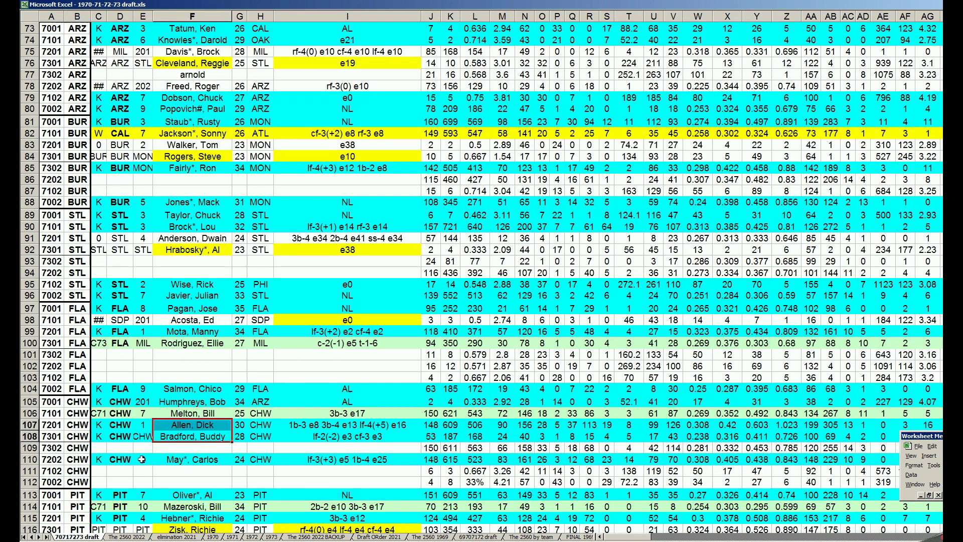
# Step: Examine the PIT 7001 and 7101 picks in rows 113 and 114, checking the 7101 player's fielding ratings
pyautogui.scroll(-2, 210, 433)
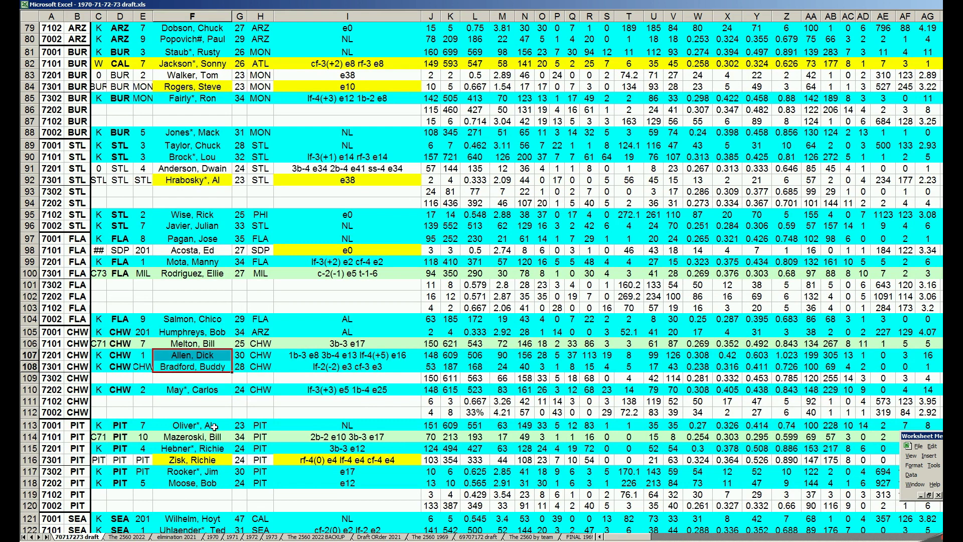
pyautogui.click(214, 427)
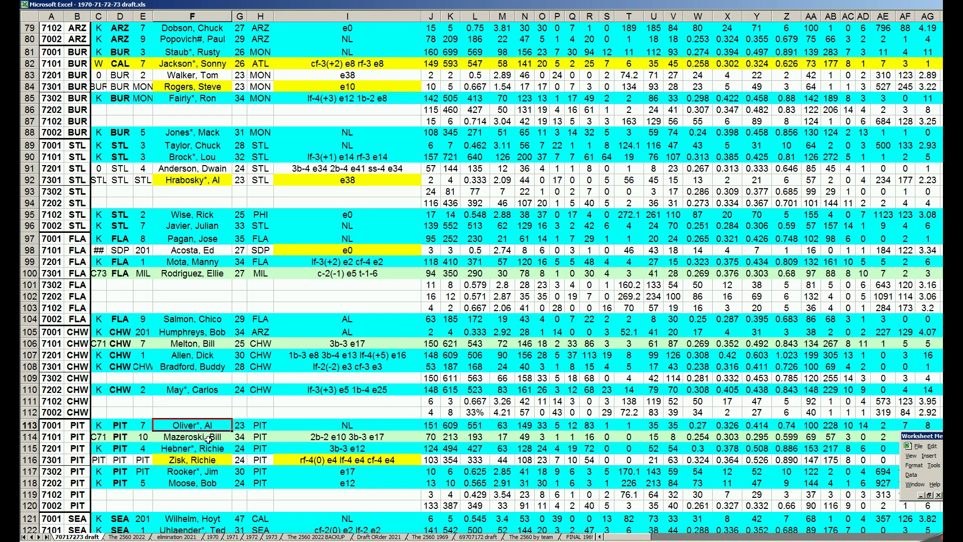
pyautogui.click(52, 439)
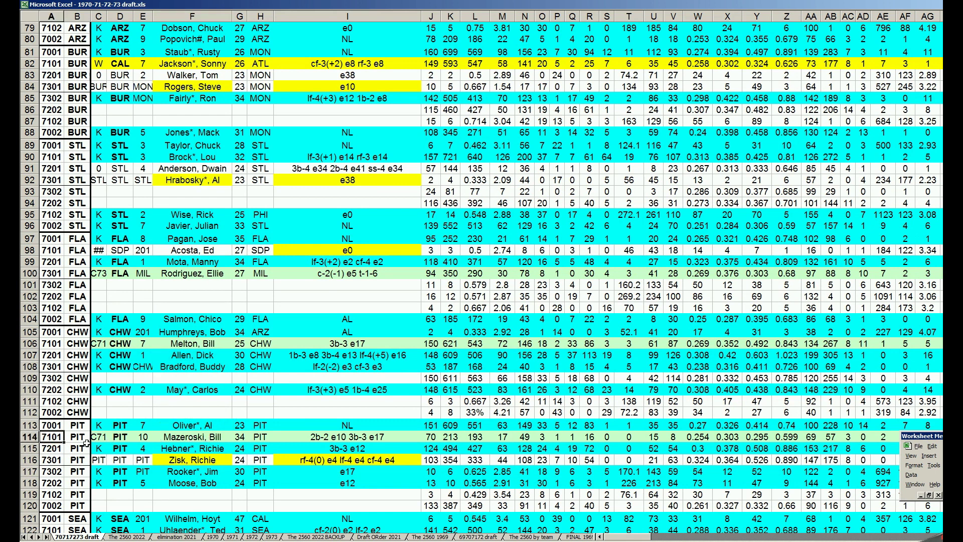
pyautogui.click(187, 438)
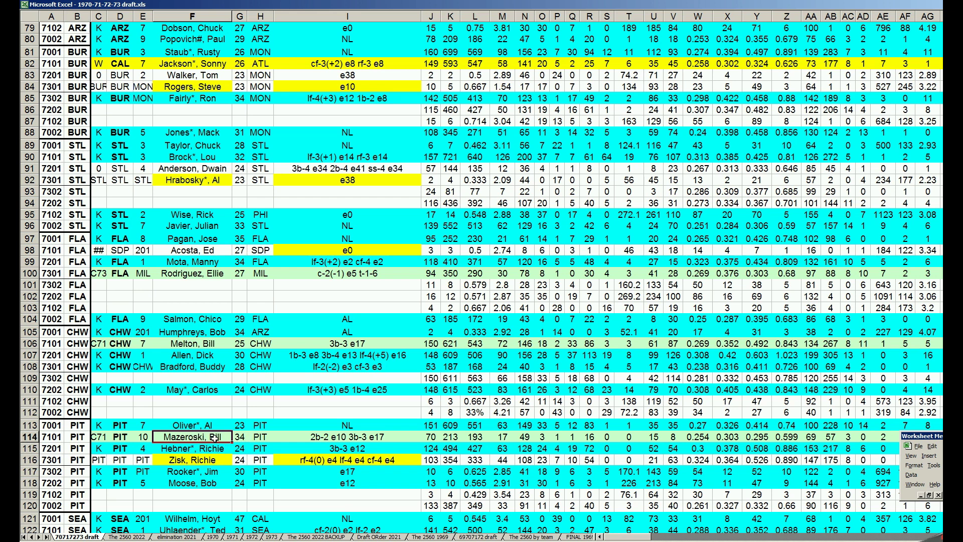
pyautogui.click(315, 438)
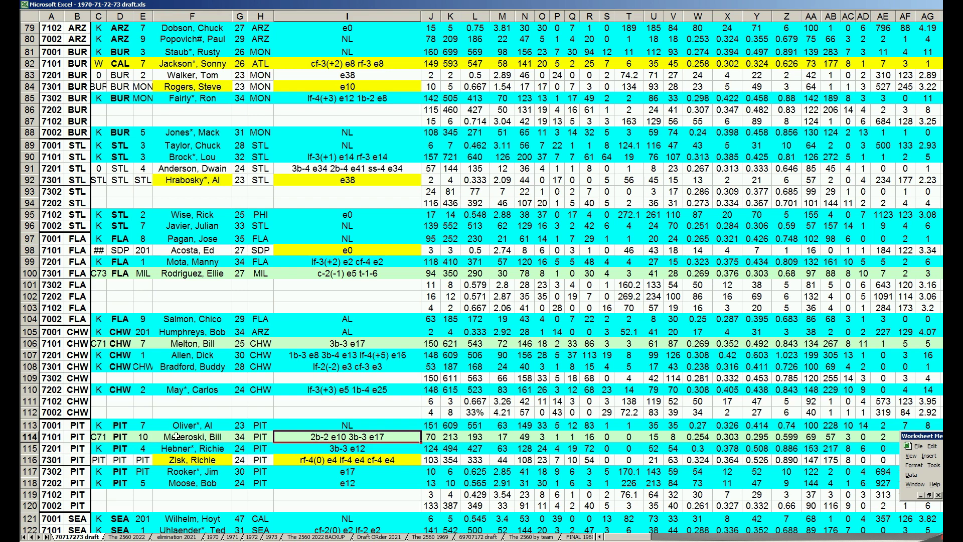
# Step: Check the SEA 7001 pick in row 121 and the NYY 7101 player's fielding rating in row 138
pyautogui.scroll(-3, 145, 446)
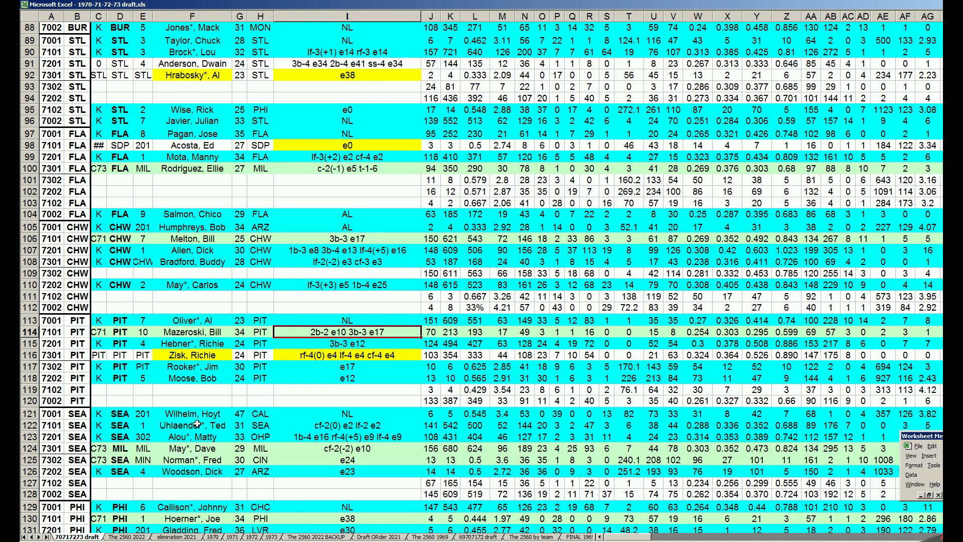
pyautogui.click(182, 414)
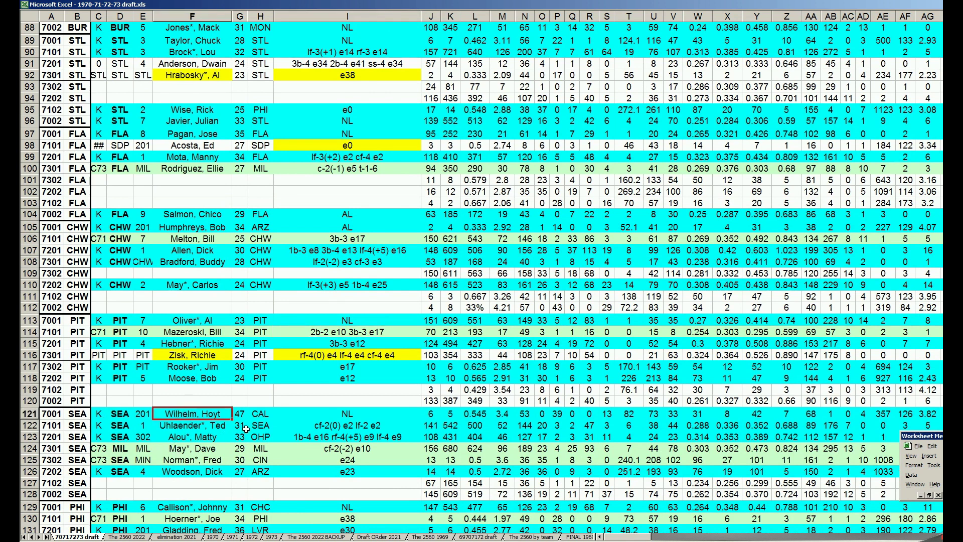
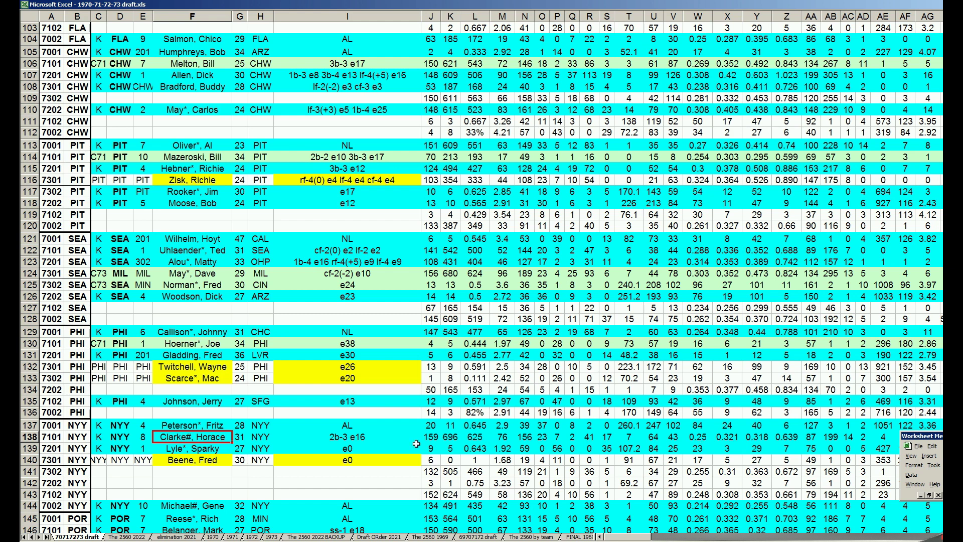
pyautogui.click(361, 439)
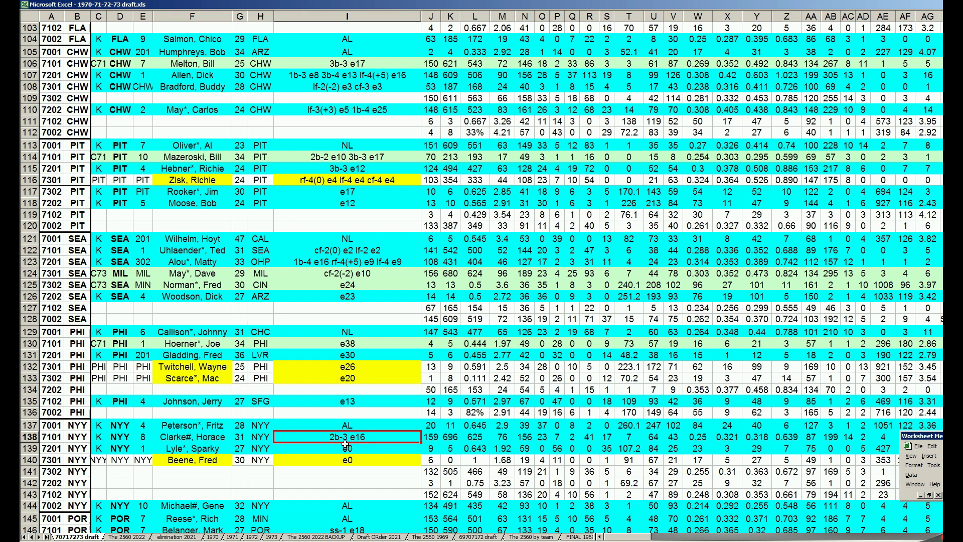
pyautogui.click(224, 439)
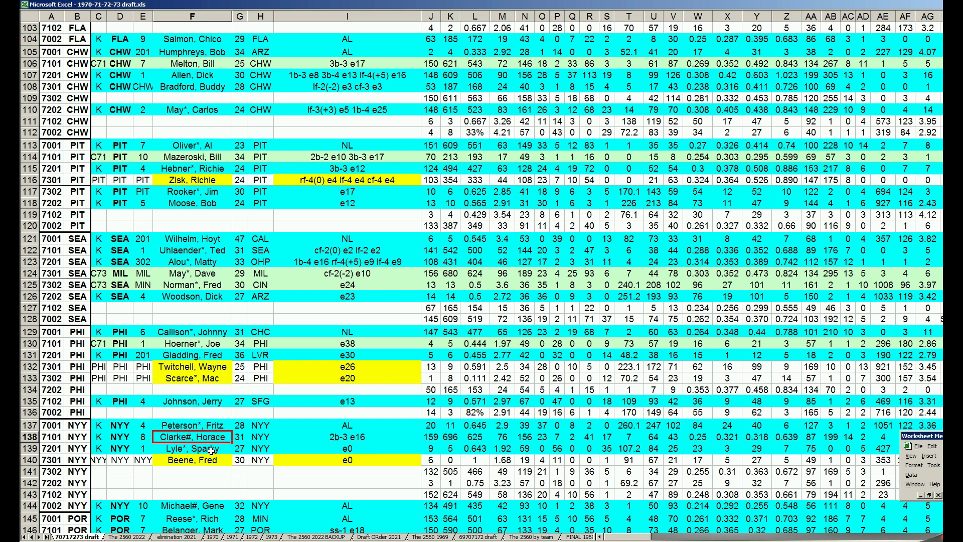
# Step: Examine the POR picks, checking the 7001 player's entry and batting average in row 145 and the 7301 pick in row 148
pyautogui.scroll(-3, 211, 450)
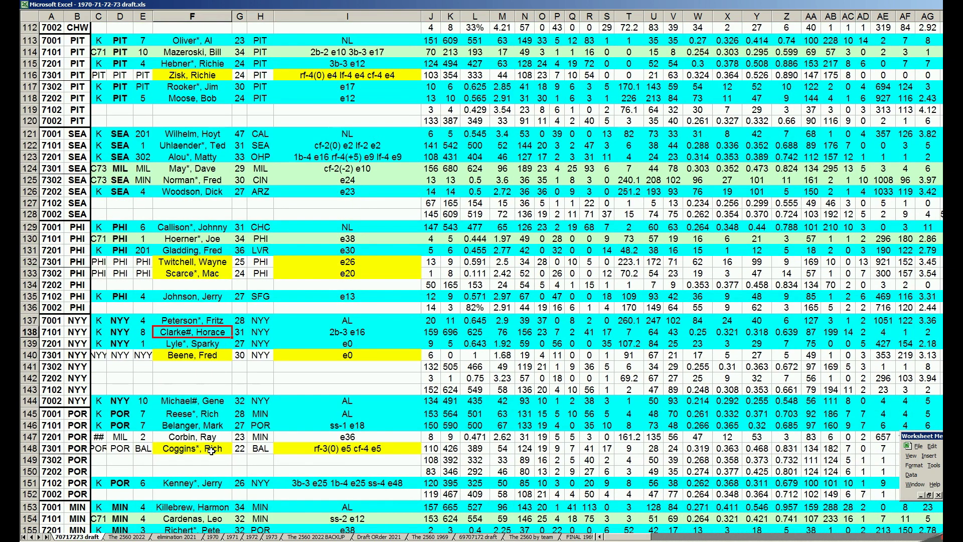
pyautogui.click(181, 418)
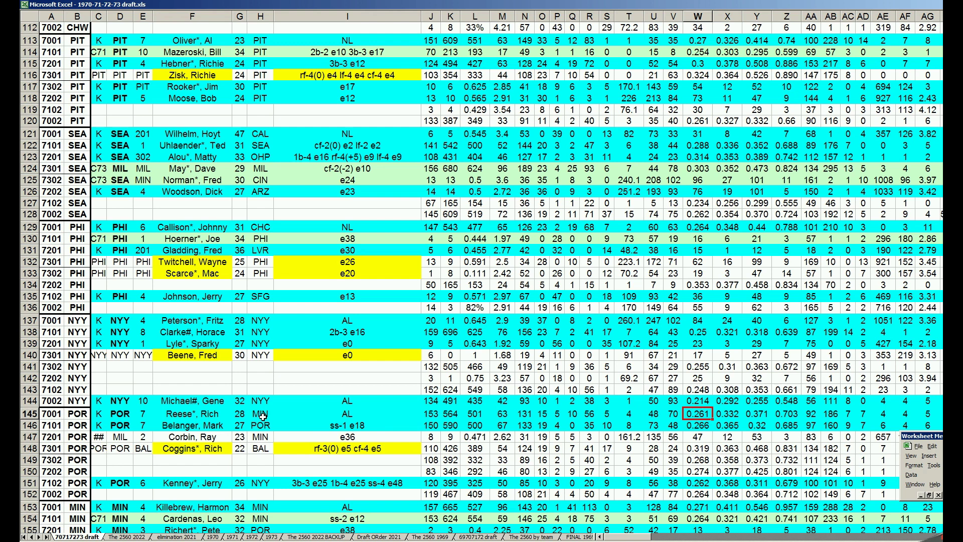
pyautogui.click(216, 413)
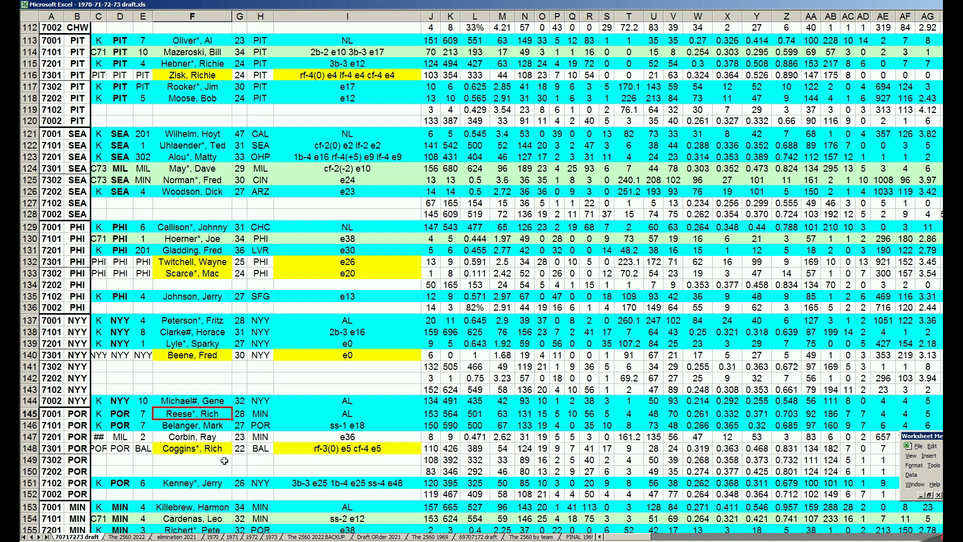
pyautogui.click(77, 449)
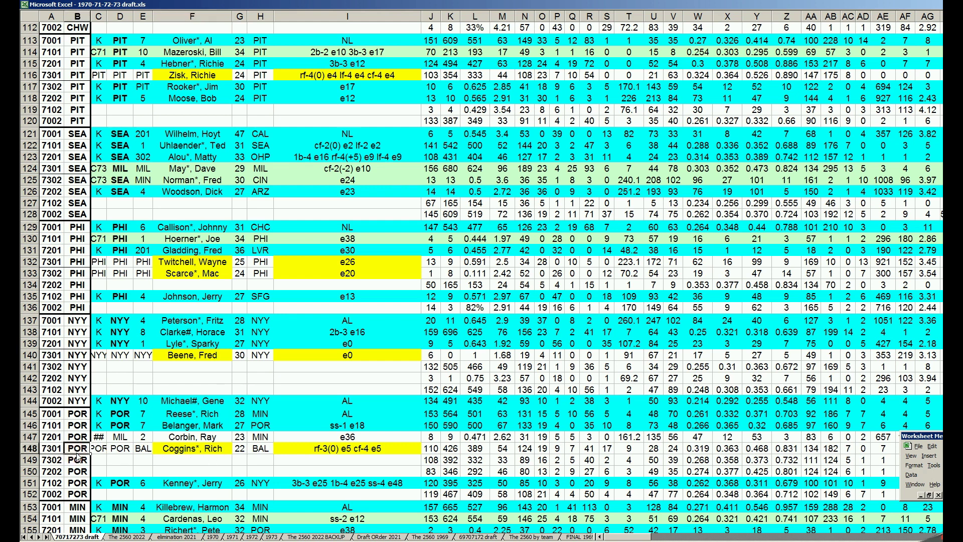
# Step: Examine the MIN 7101 pick in row 154, checking the shortstop's entry and fielding rating
pyautogui.scroll(-2, 78, 457)
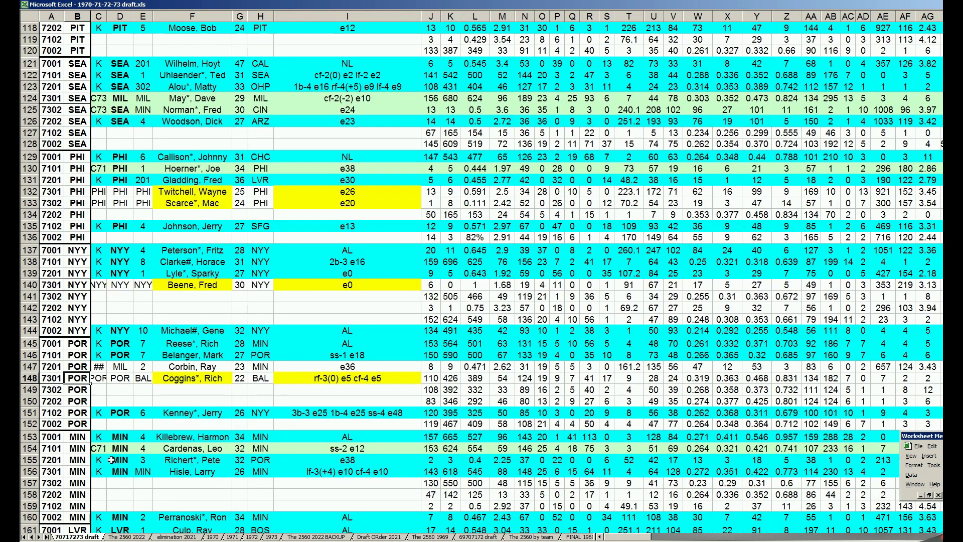
pyautogui.click(205, 448)
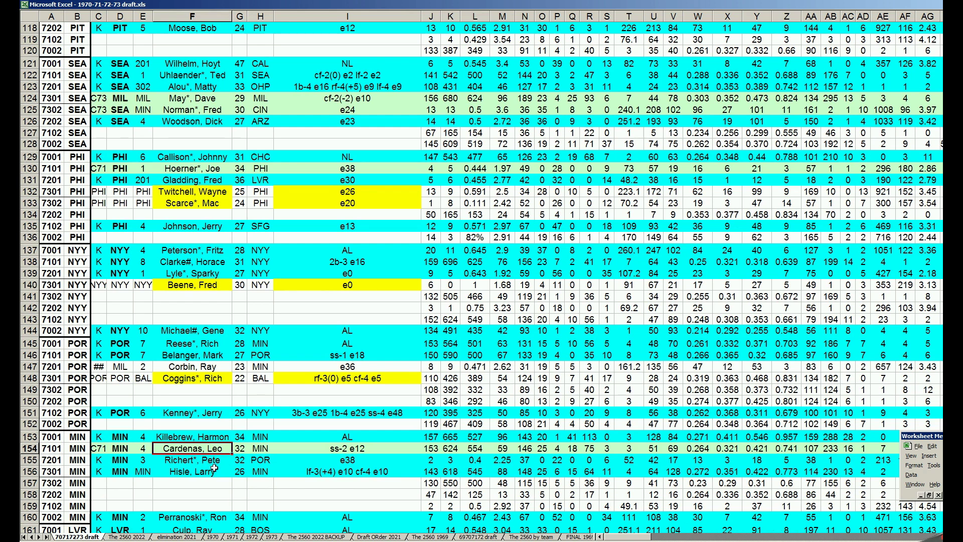
pyautogui.click(360, 449)
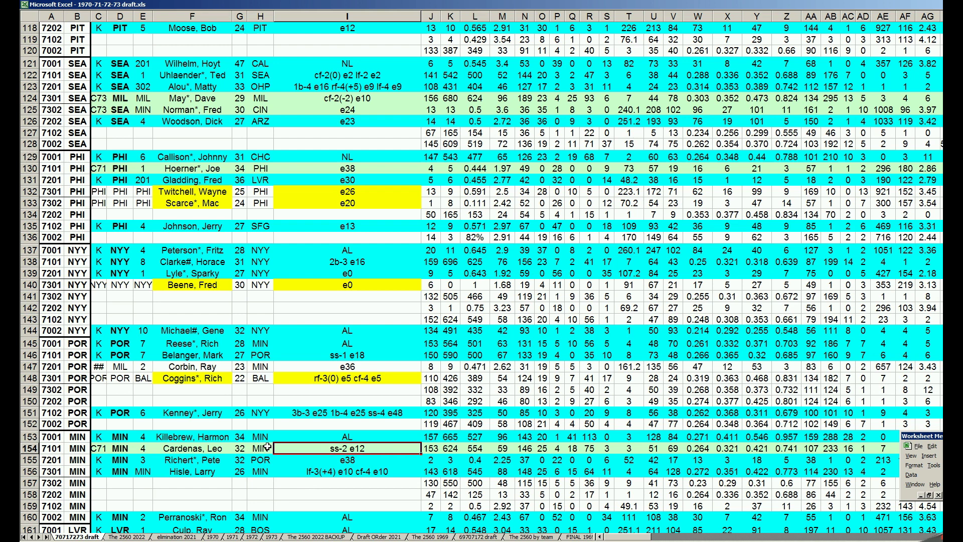
pyautogui.click(79, 451)
# Step: Examine the LVR 7101 pick in row 162, checking the infielder's entry and batting average
pyautogui.scroll(-2, 80, 471)
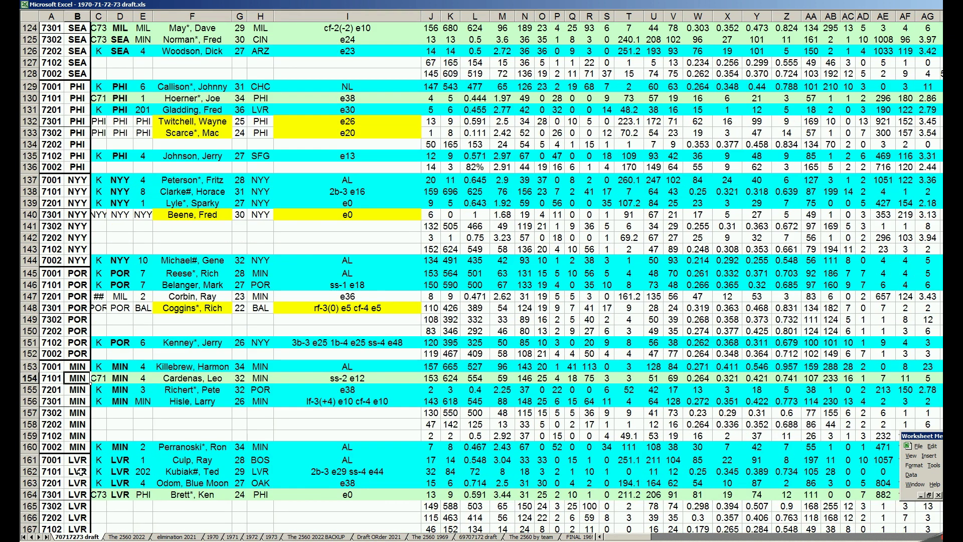
pyautogui.scroll(-1, 81, 471)
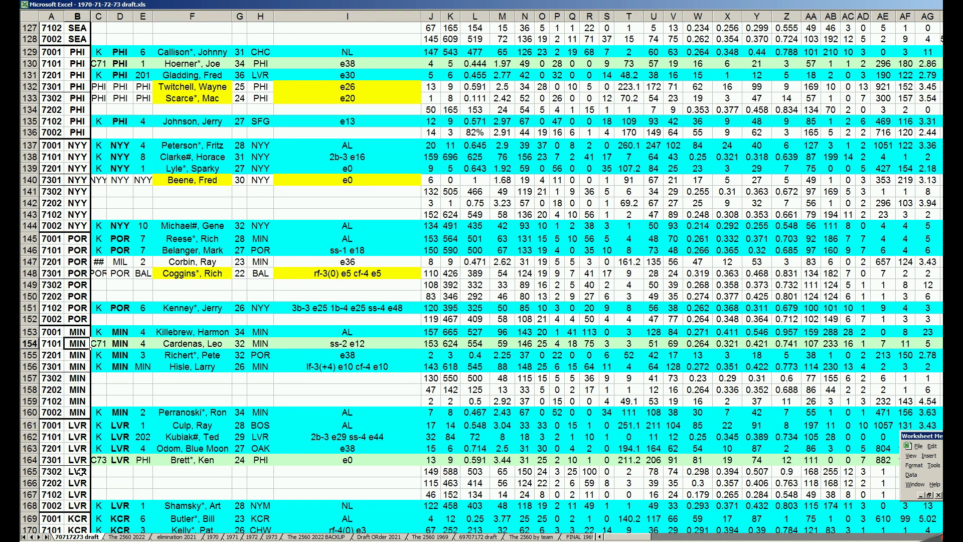
pyautogui.click(182, 439)
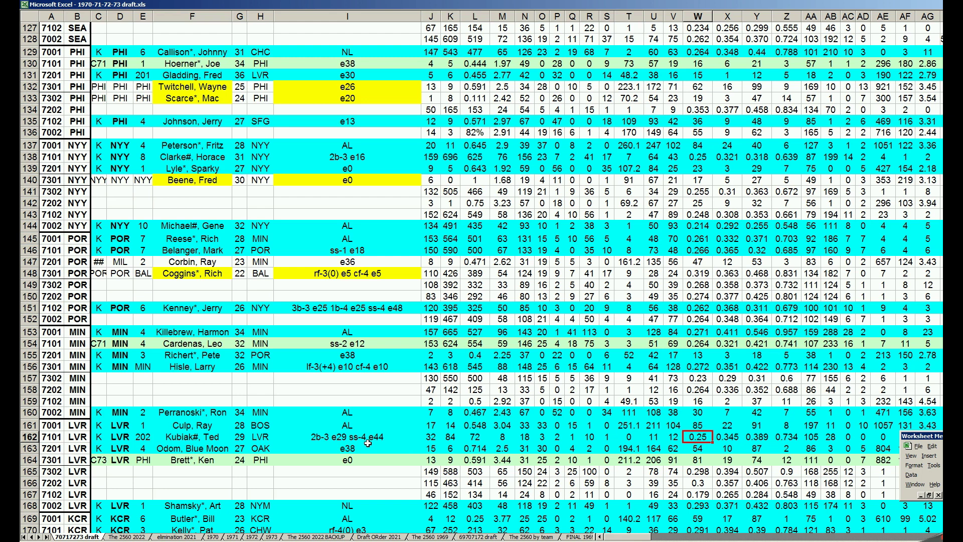
pyautogui.click(199, 440)
# Step: Examine the KCR picks, checking the 7001 pitcher's statistics in columns J, K and M and the 7301 player's entry
pyautogui.scroll(-2, 200, 449)
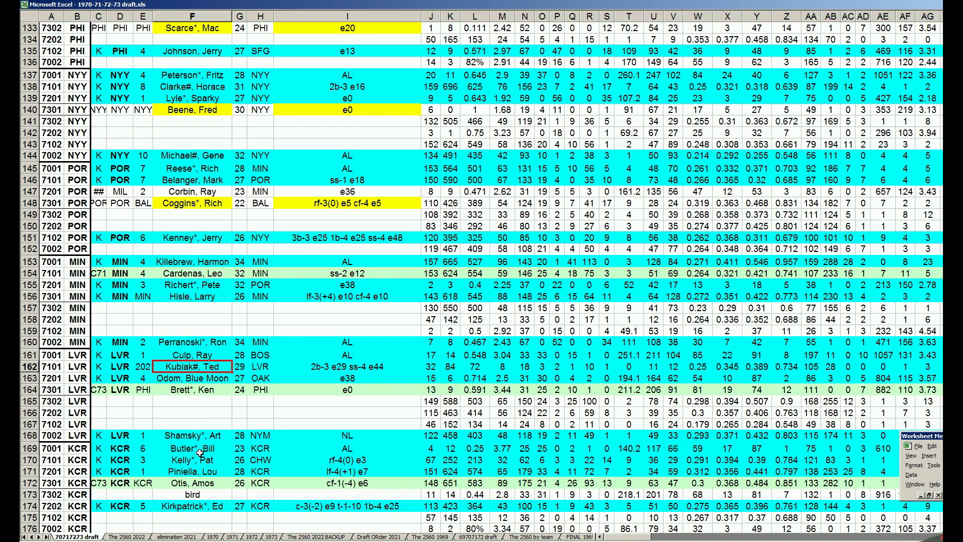
pyautogui.scroll(-1, 199, 452)
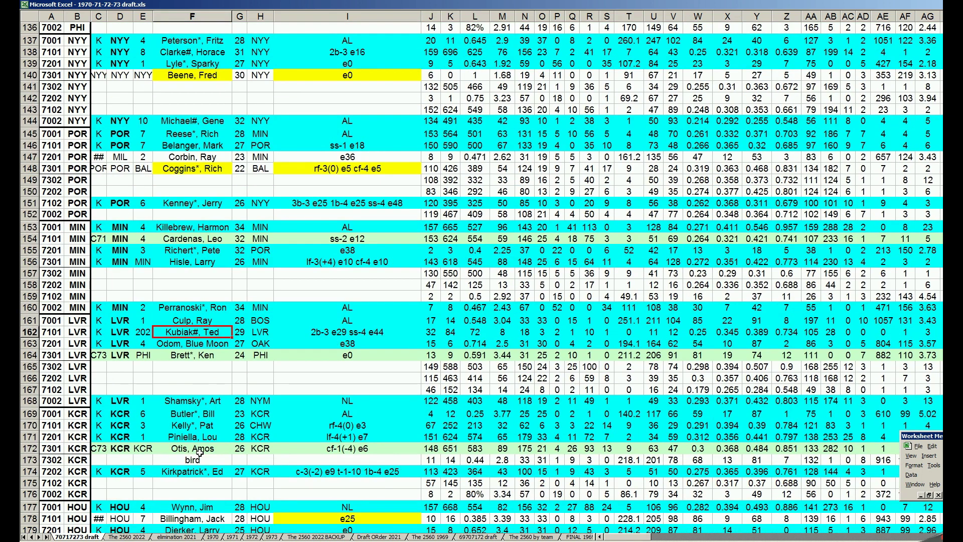
pyautogui.click(213, 416)
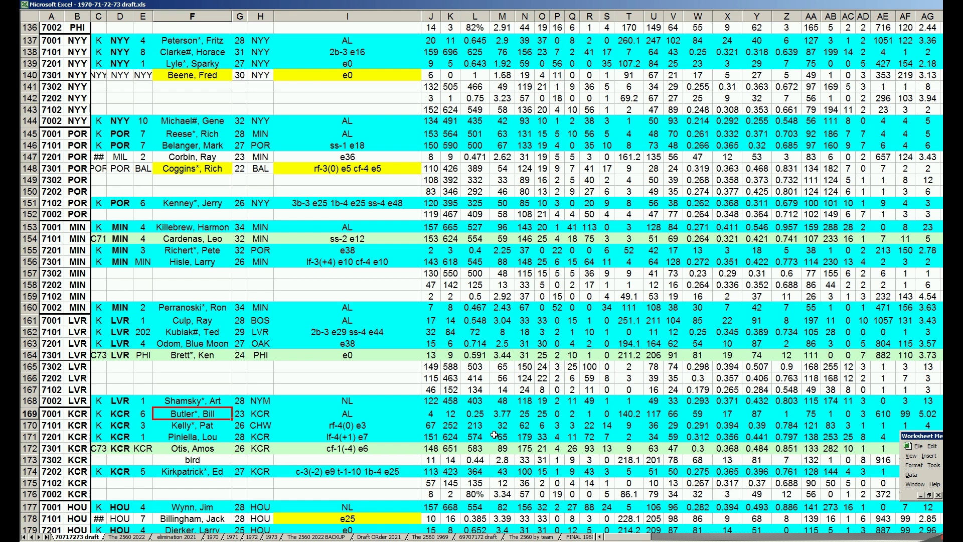
pyautogui.click(432, 414)
pyautogui.click(446, 414)
pyautogui.click(508, 416)
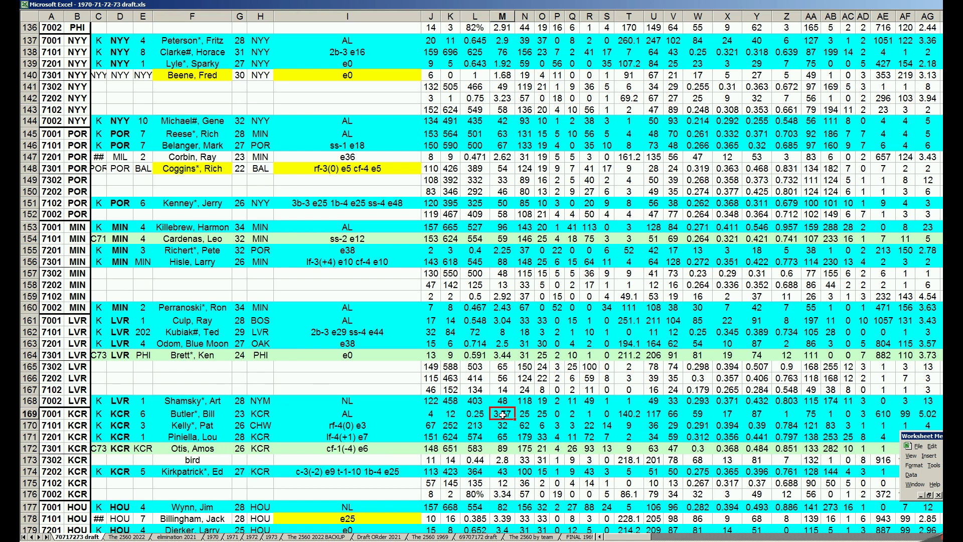
pyautogui.click(207, 447)
# Step: Examine the HOU picks in rows 177 to 184, checking the 7201 pitcher's entry and the 7302 slot
pyautogui.scroll(-2, 207, 447)
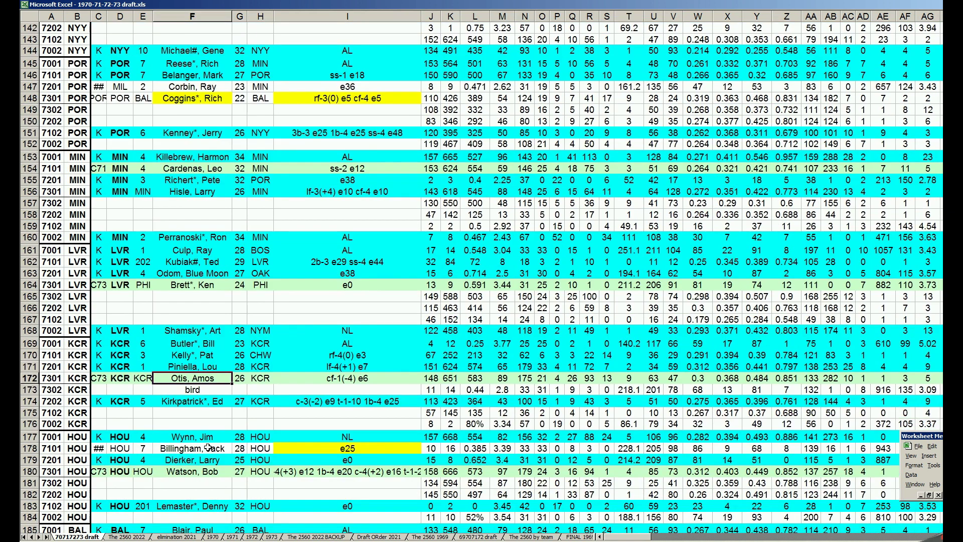
pyautogui.scroll(-1, 208, 447)
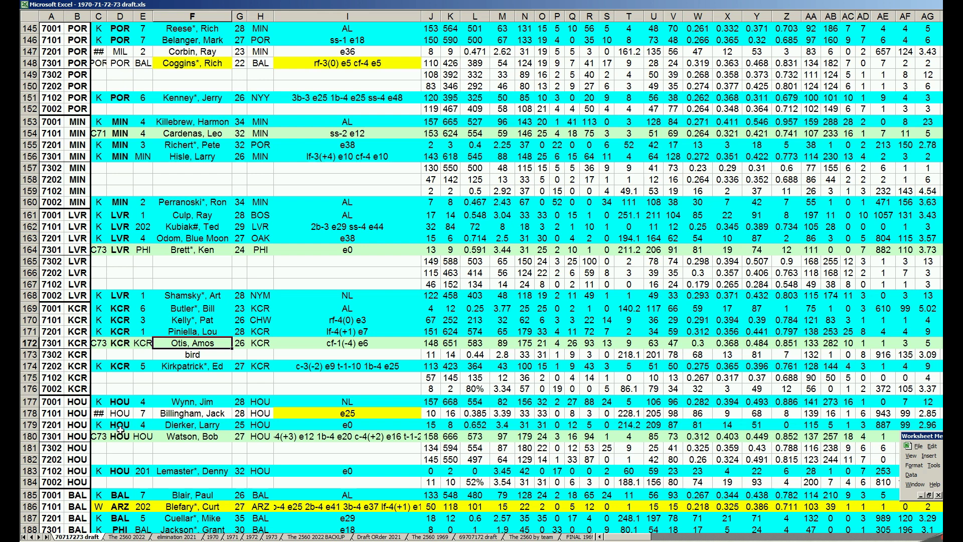
pyautogui.click(54, 426)
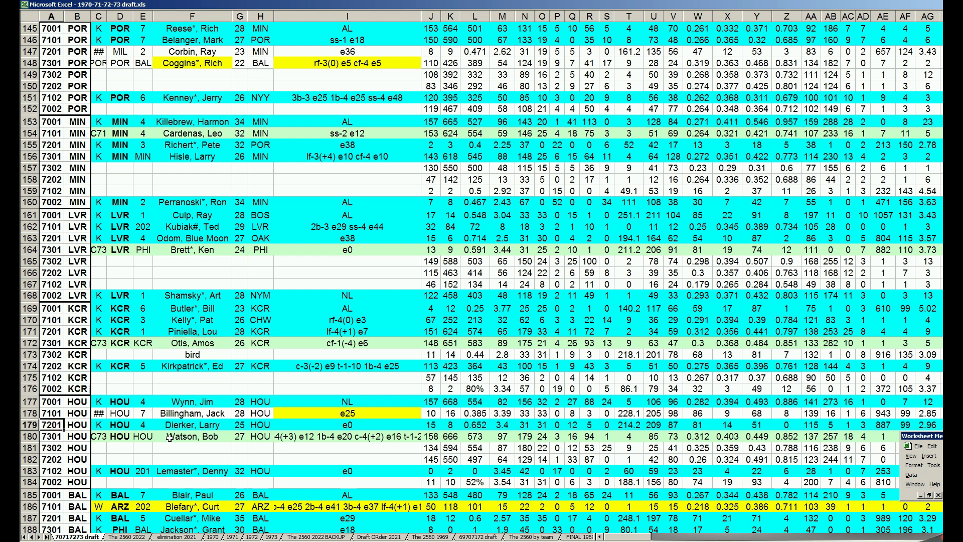
pyautogui.click(197, 426)
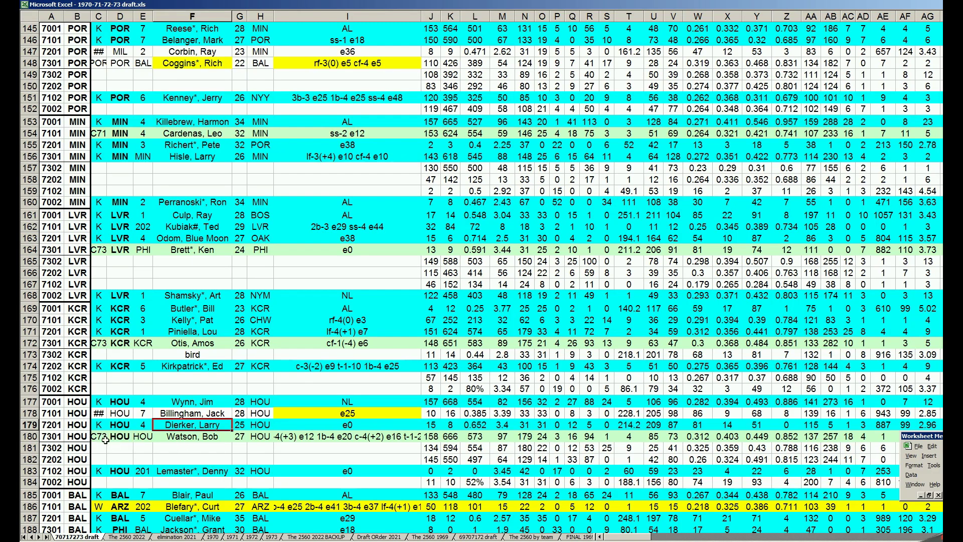
pyautogui.click(80, 447)
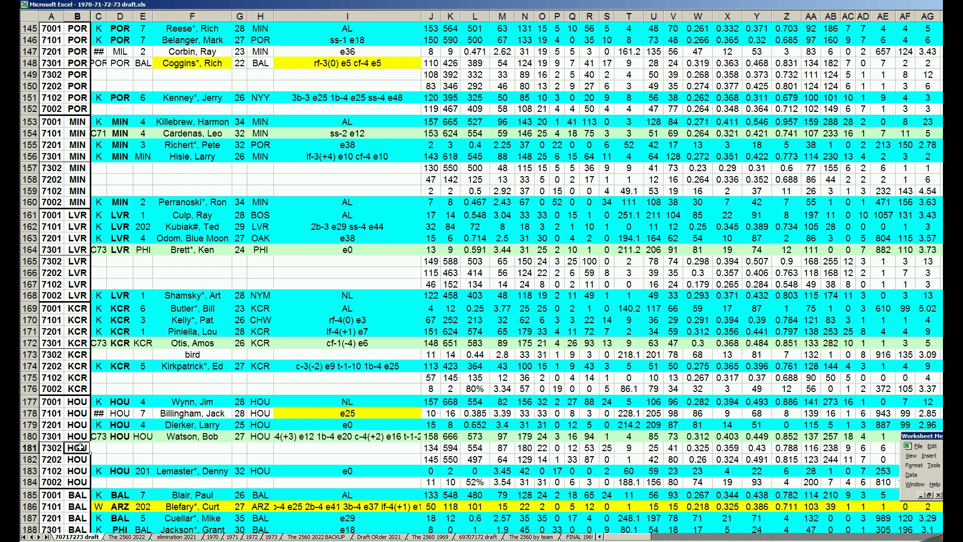
# Step: Examine the BAL 7101 pick in row 186, checking the player's entry and fielding ratings in column I
pyautogui.scroll(-1, 100, 447)
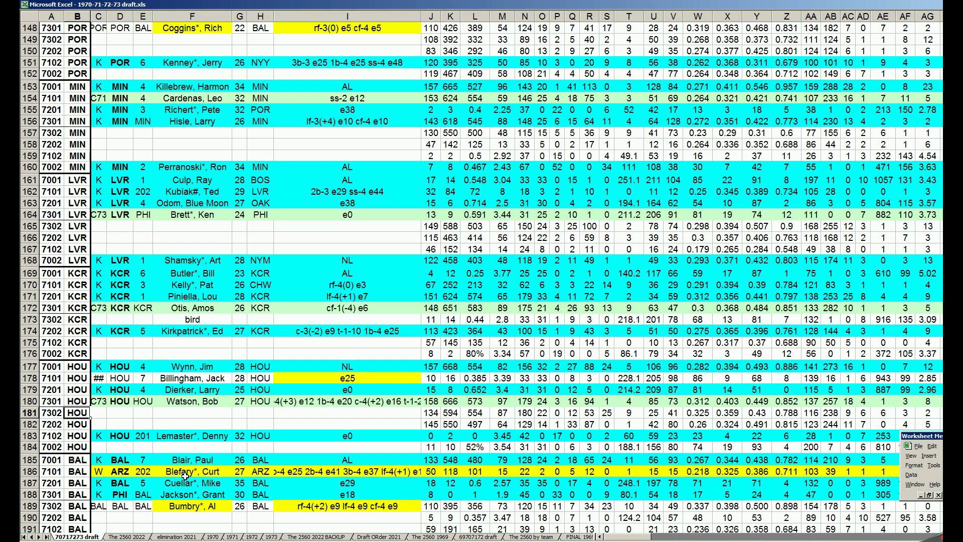
pyautogui.click(213, 473)
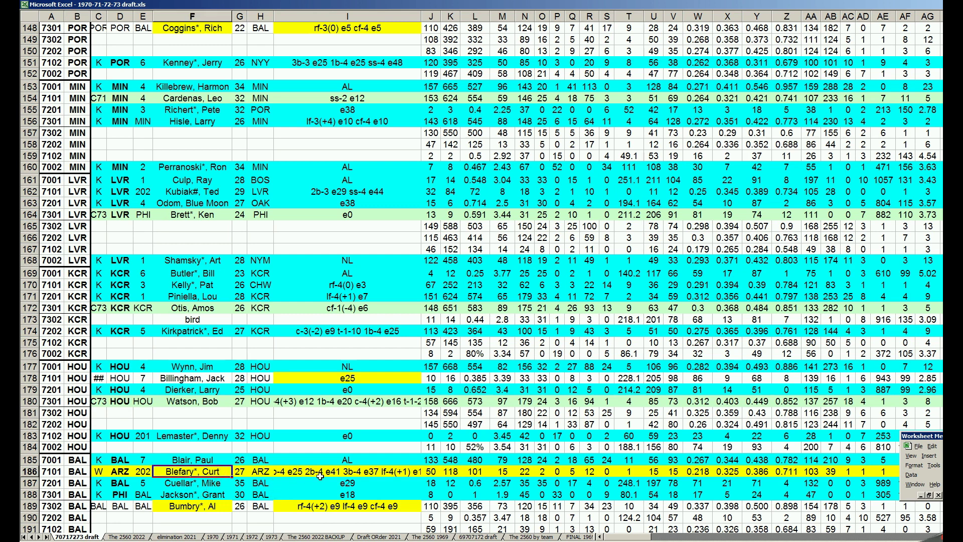
pyautogui.doubleClick(351, 470)
pyautogui.click(340, 16)
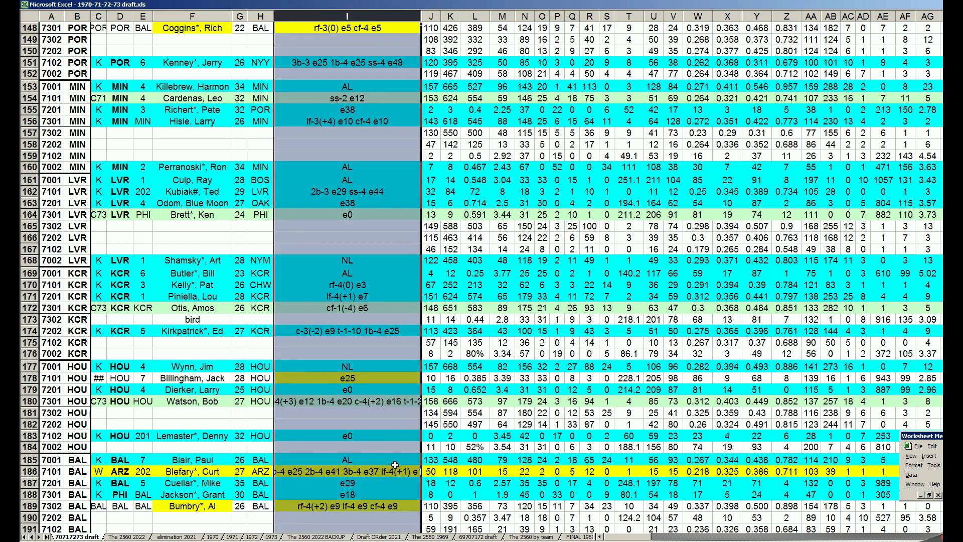
pyautogui.click(214, 471)
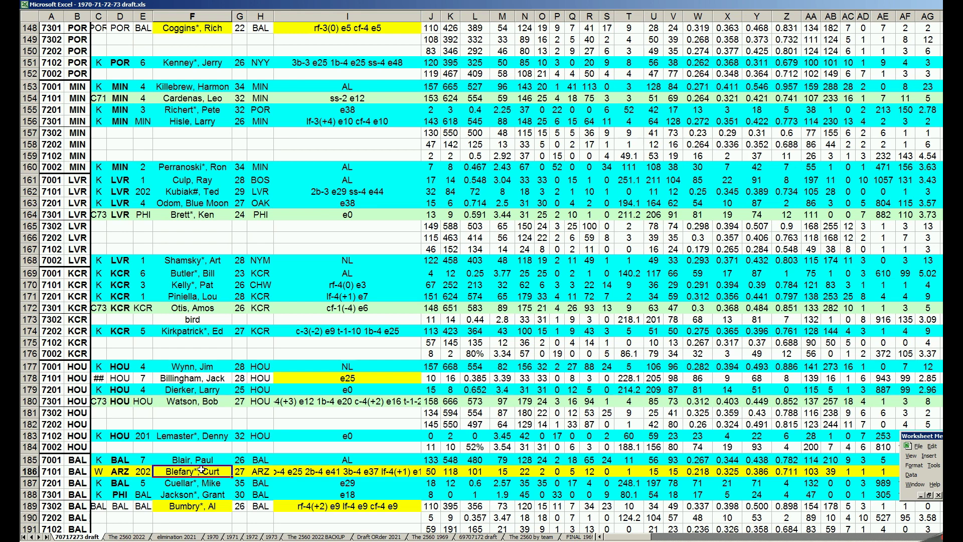
# Step: Examine the OAK picks in rows 193 to 198, checking the 7101 infielder's home runs and fielding rating and the 7202 outfielder's entry
pyautogui.scroll(-4, 167, 476)
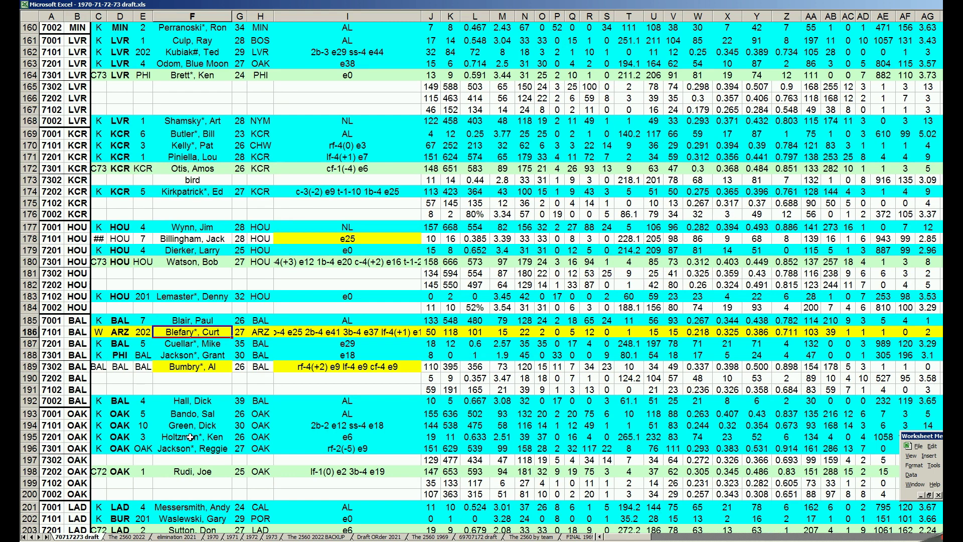
pyautogui.moveTo(206, 411); pyautogui.dragTo(209, 469)
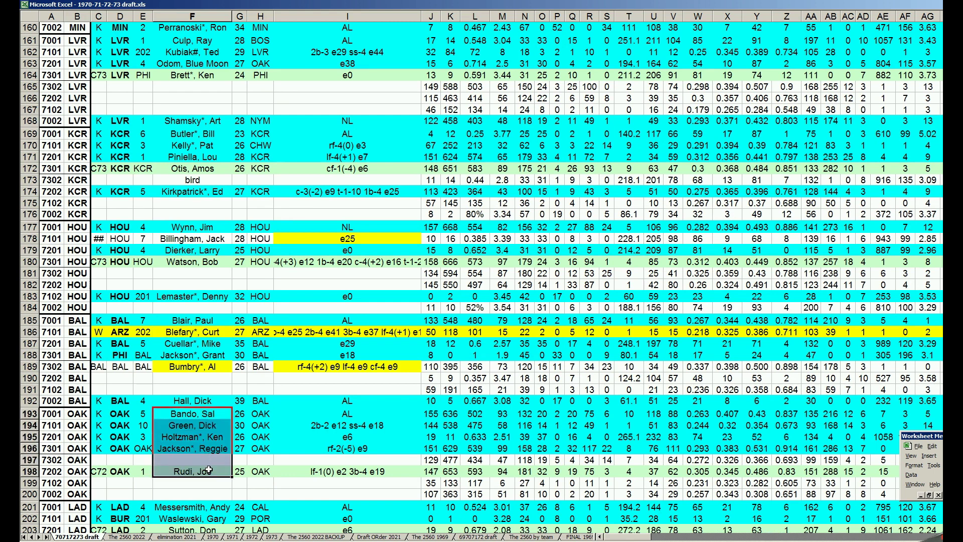
pyautogui.click(203, 429)
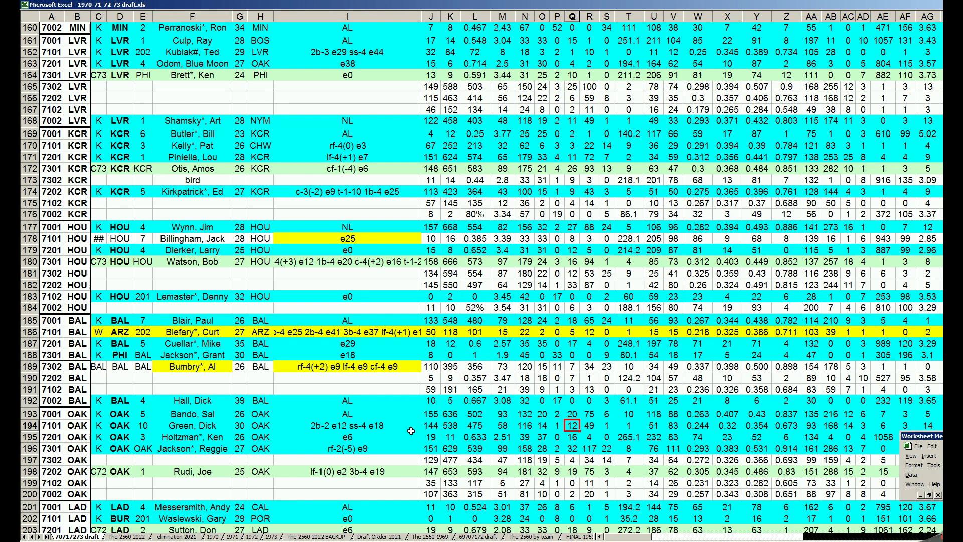
pyautogui.click(349, 427)
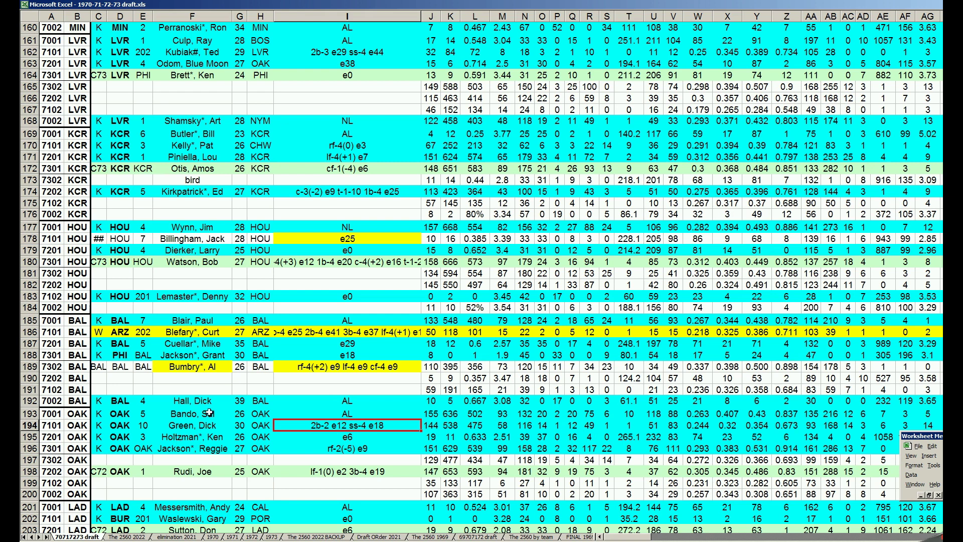
pyautogui.click(213, 472)
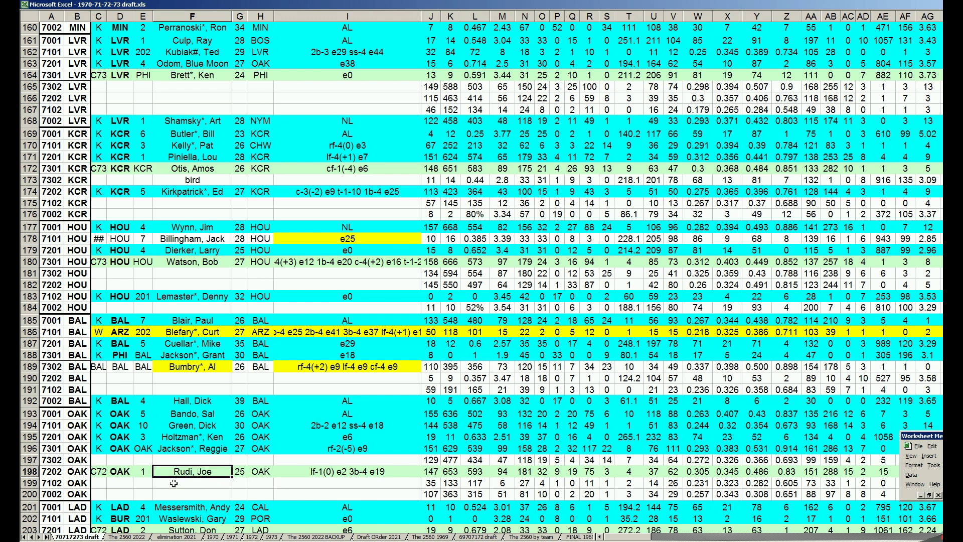
# Step: Examine the LAD 7001, 7201 and 7202 picks in rows 201, 203 and 206
pyautogui.scroll(-2, 173, 483)
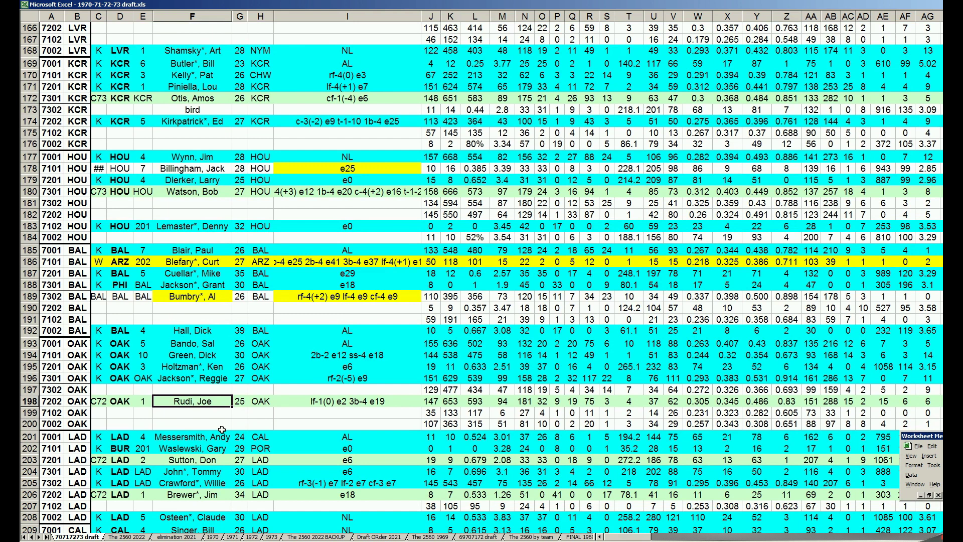
pyautogui.click(188, 438)
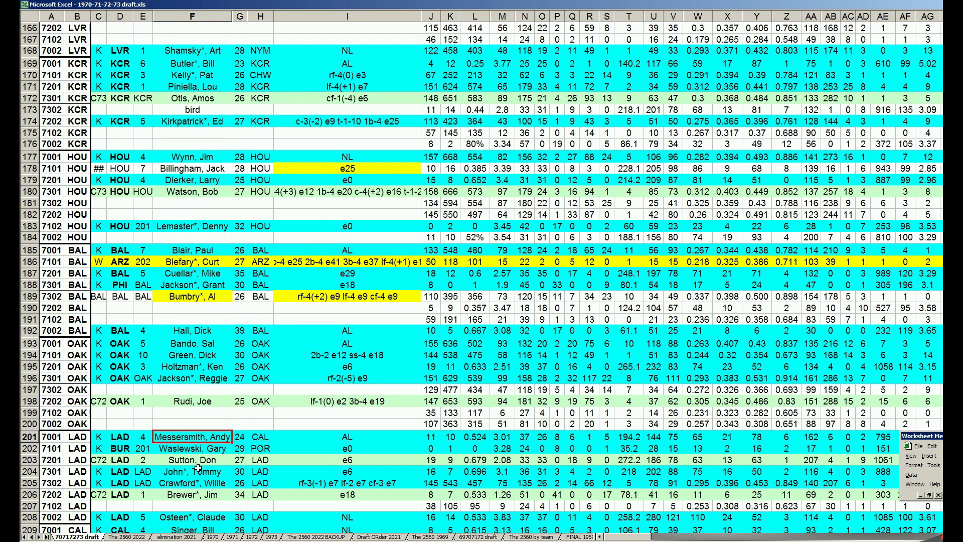
pyautogui.click(29, 459)
pyautogui.click(30, 495)
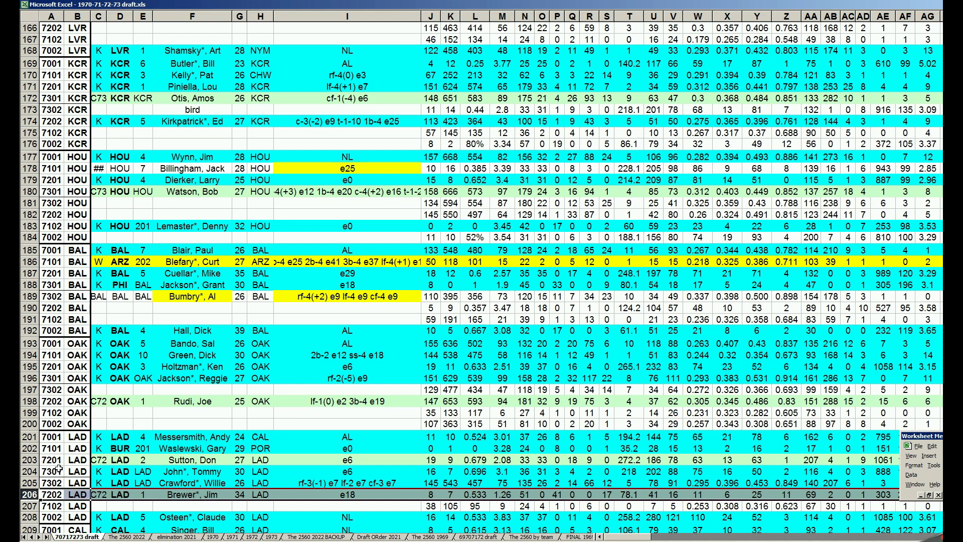
# Step: Examine the LAD 7101 pick in row 202, checking the pitcher's entry
pyautogui.scroll(-1, 60, 469)
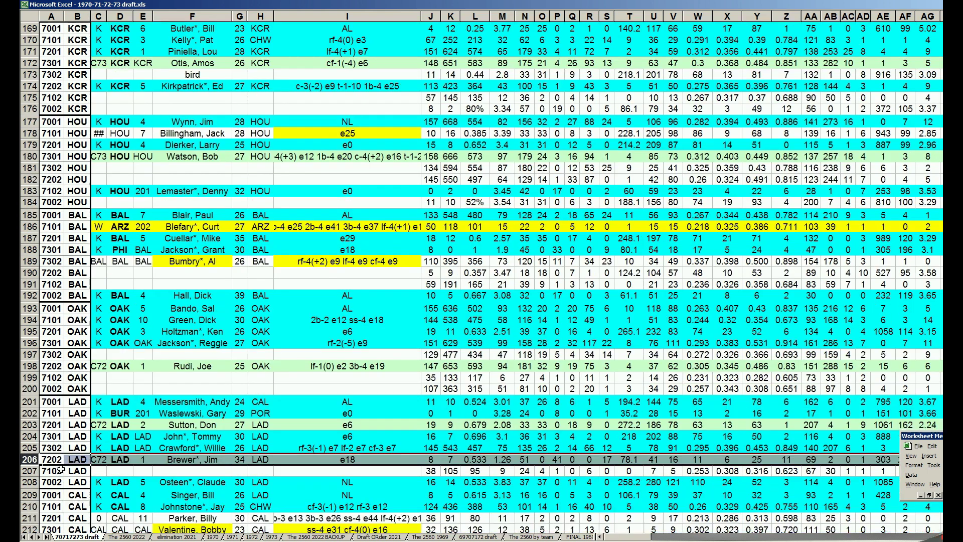
pyautogui.scroll(-1, 60, 469)
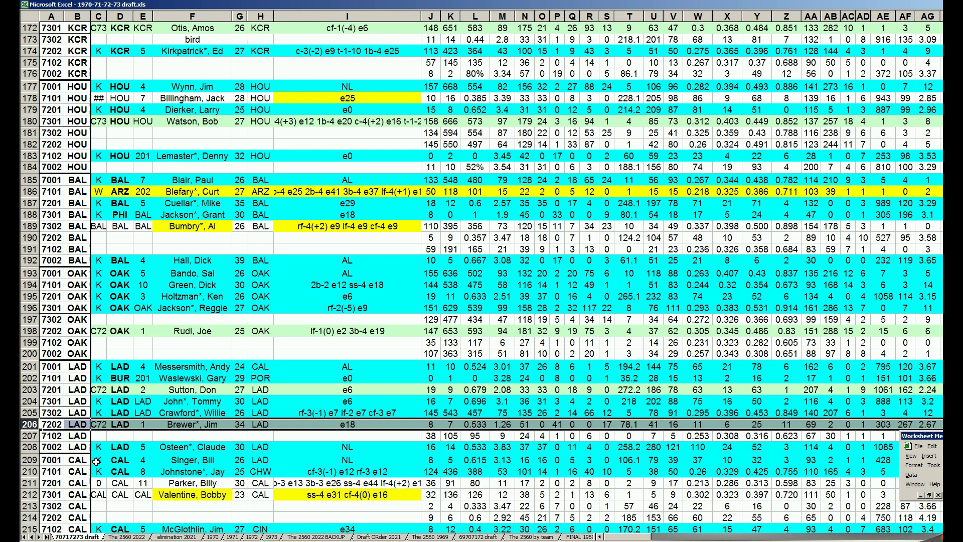
pyautogui.click(44, 377)
pyautogui.click(160, 380)
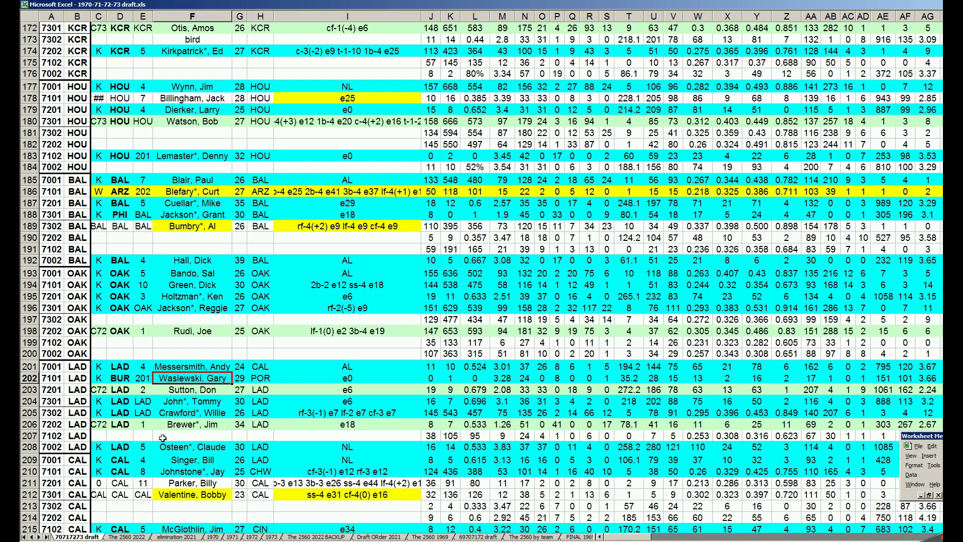
# Step: Compare the LAD 7102 slot in row 207 with the 7202 and 7201 picks in rows 206 and 203
pyautogui.click(78, 437)
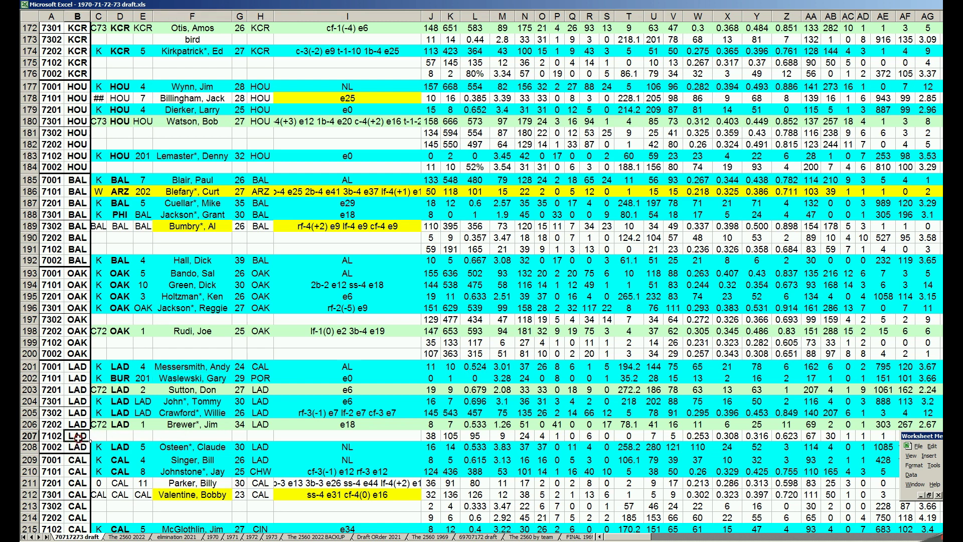
pyautogui.click(34, 435)
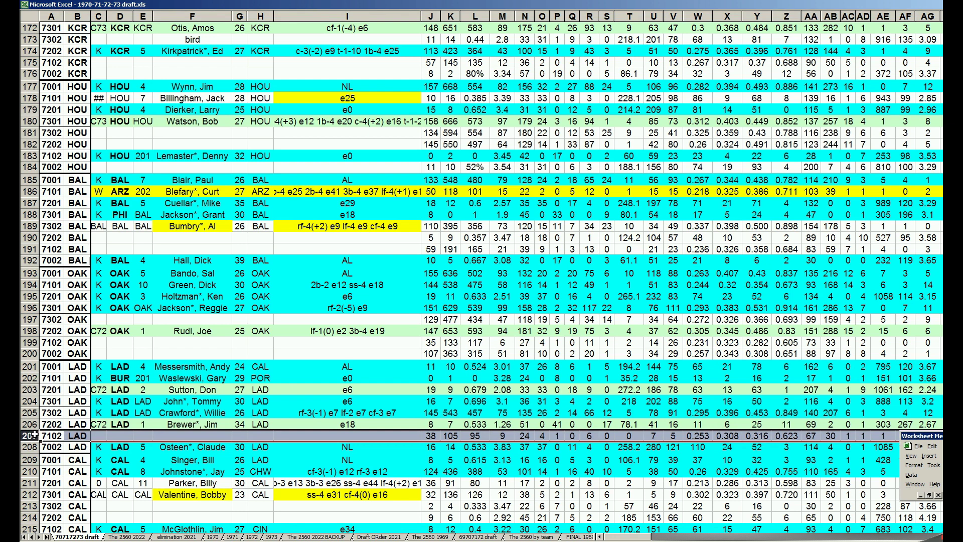
pyautogui.click(31, 425)
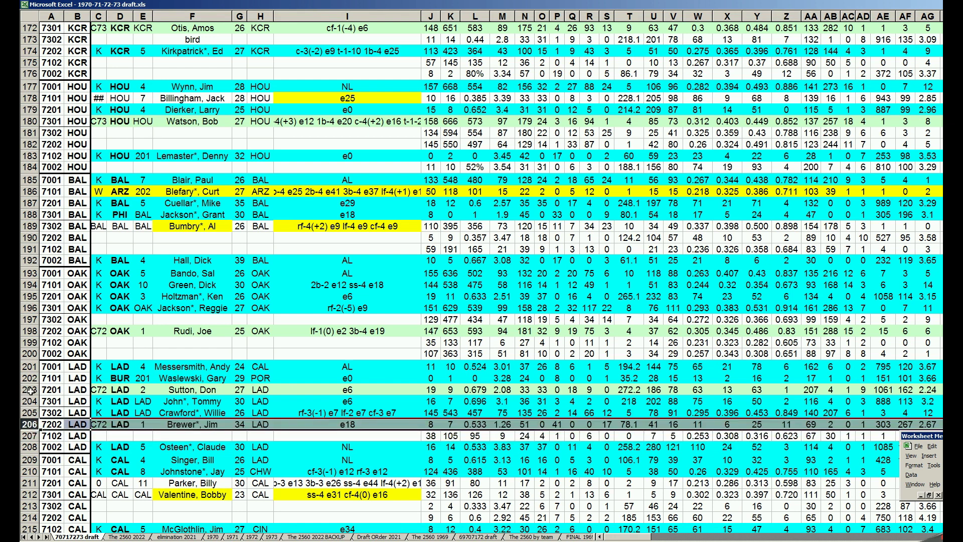
pyautogui.click(31, 390)
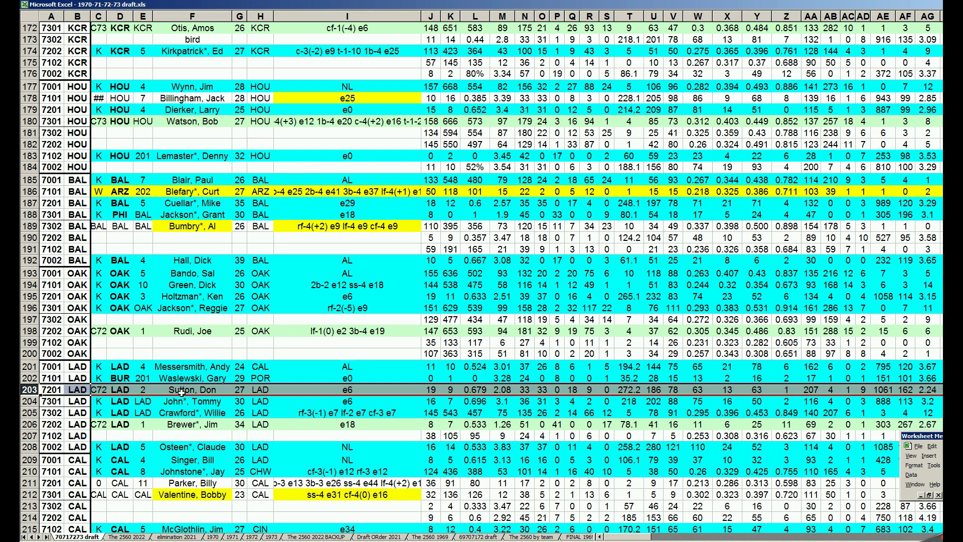
pyautogui.click(184, 426)
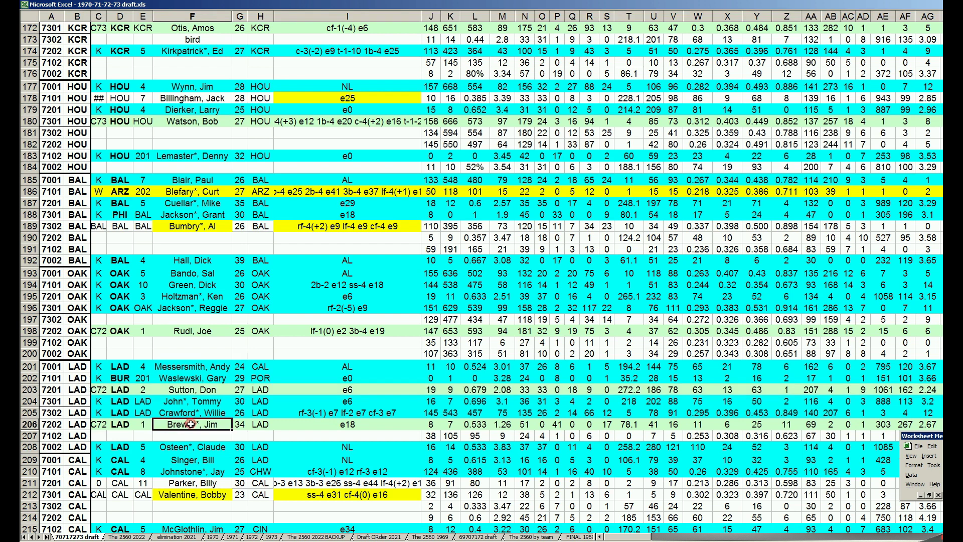
pyautogui.click(30, 436)
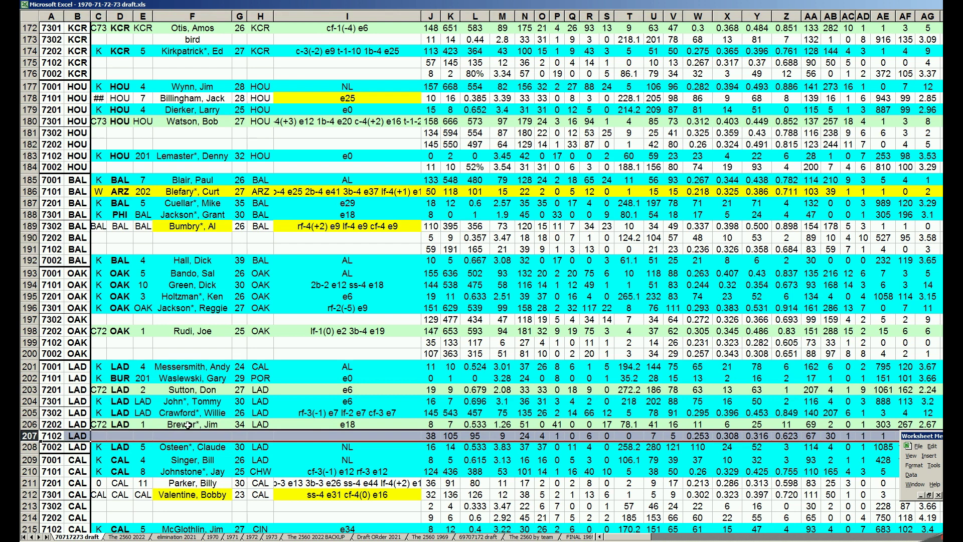
# Step: Examine the CAL picks, checking the 7201 player's entry in row 211 and the 7301 pick in row 212
pyautogui.scroll(-1, 188, 424)
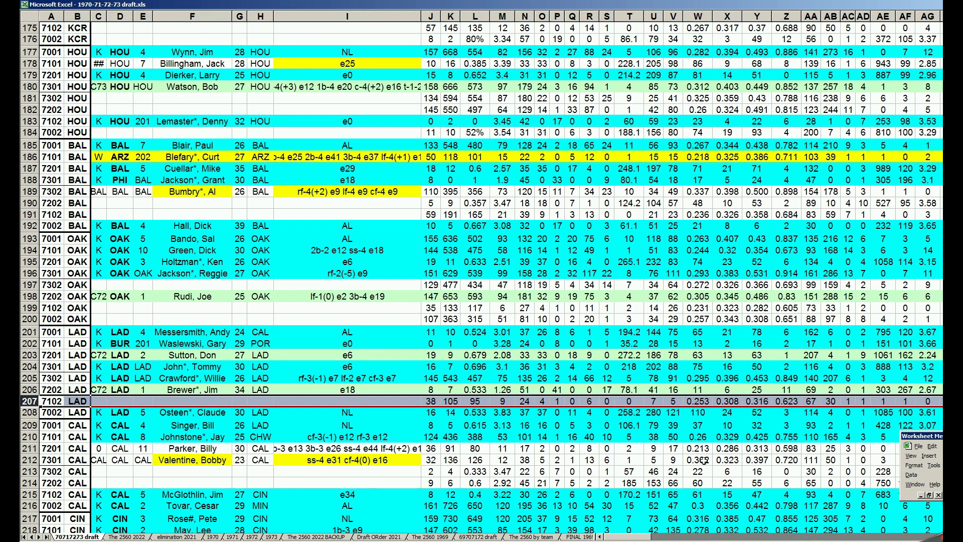
pyautogui.click(222, 448)
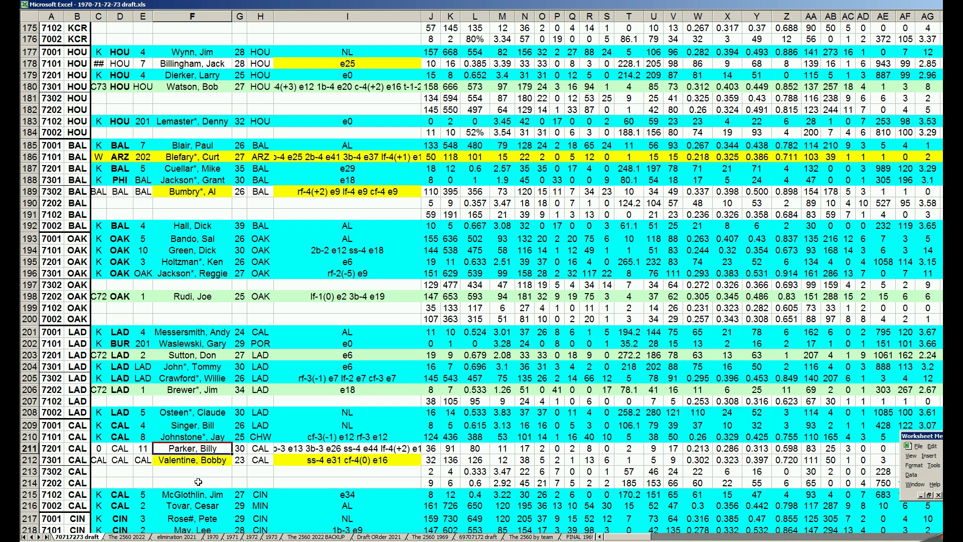
pyautogui.click(70, 459)
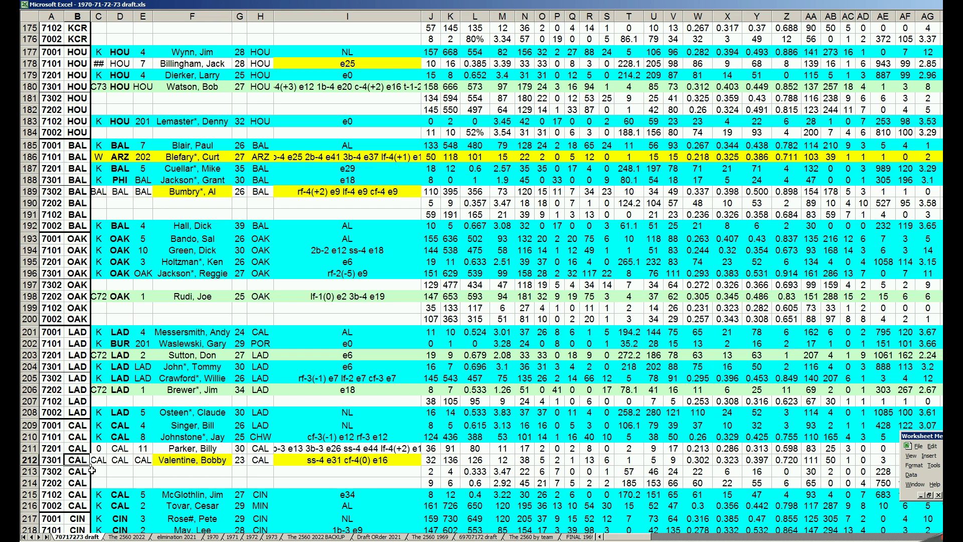
pyautogui.click(80, 449)
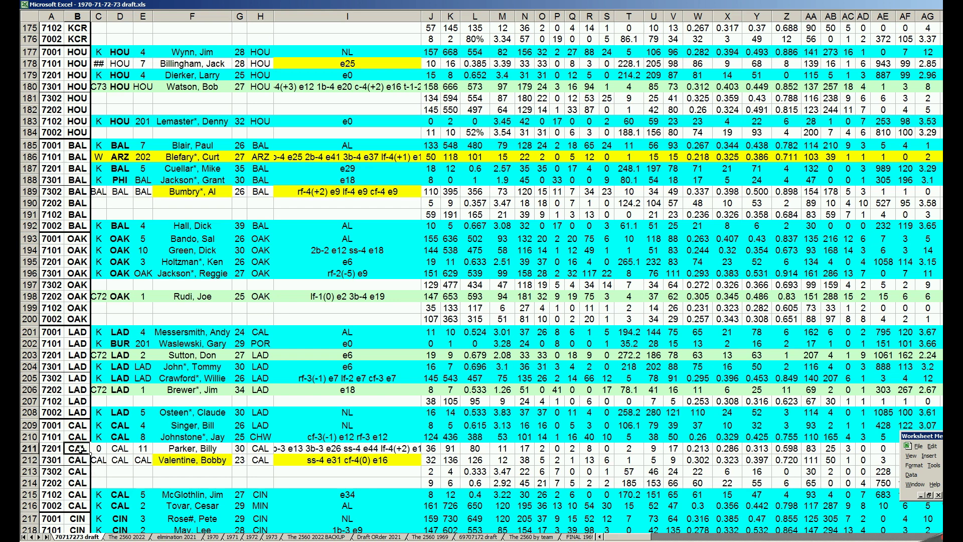
# Step: Examine the CIN 7001, 7101 and 7201 picks in rows 217 to 219
pyautogui.scroll(-1, 81, 449)
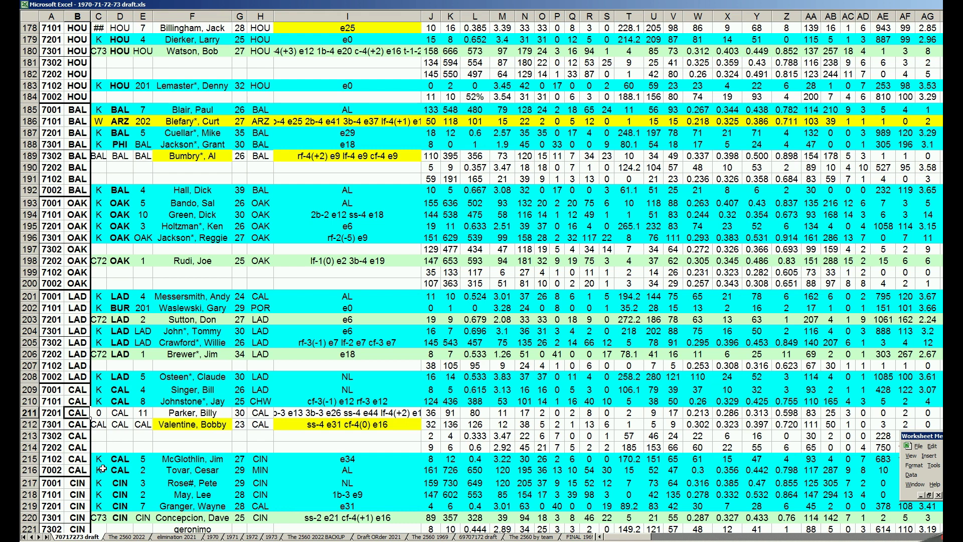
pyautogui.scroll(-1, 103, 468)
pyautogui.click(177, 448)
pyautogui.click(193, 460)
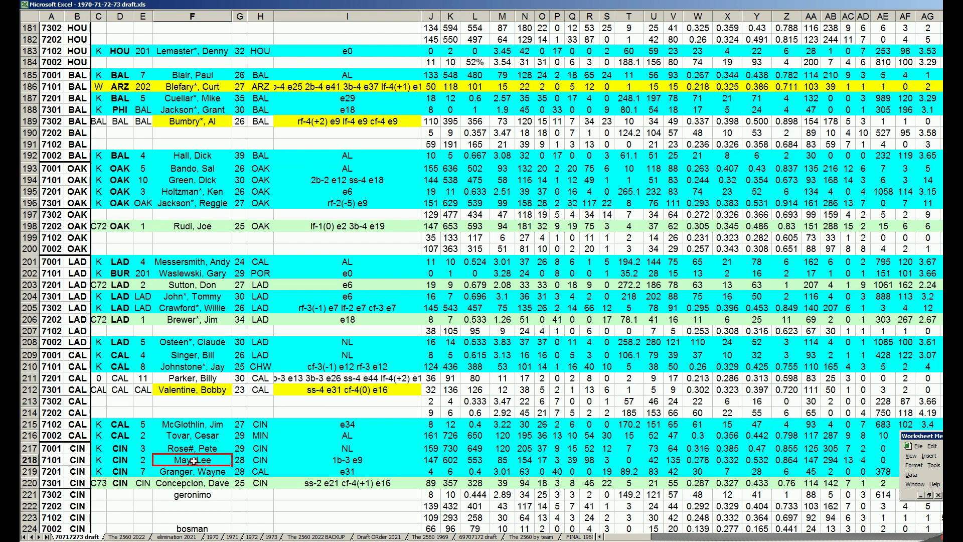
pyautogui.click(193, 471)
# Step: Examine the CIN 7301 shortstop's entry and fielding rating in row 220 and the 7302 slot in row 221
pyautogui.click(56, 483)
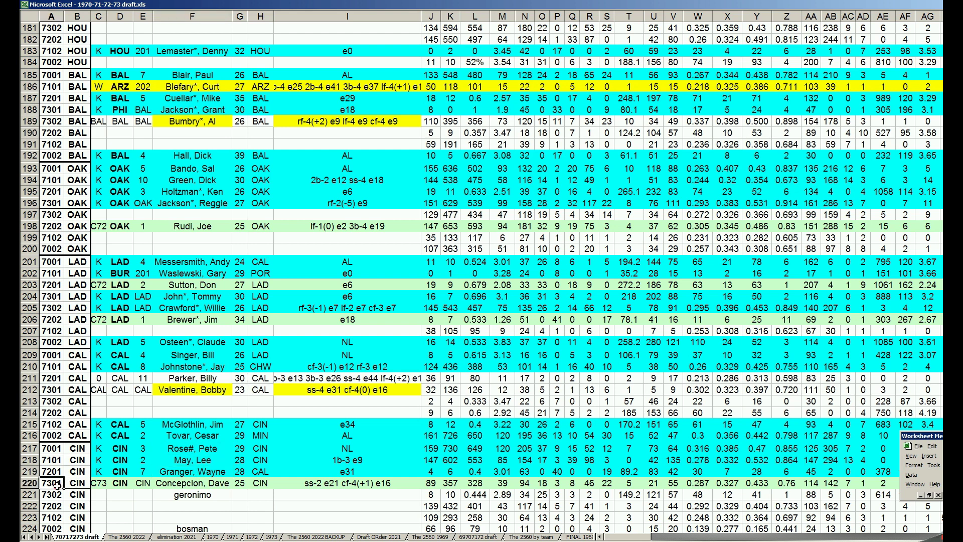
pyautogui.click(154, 482)
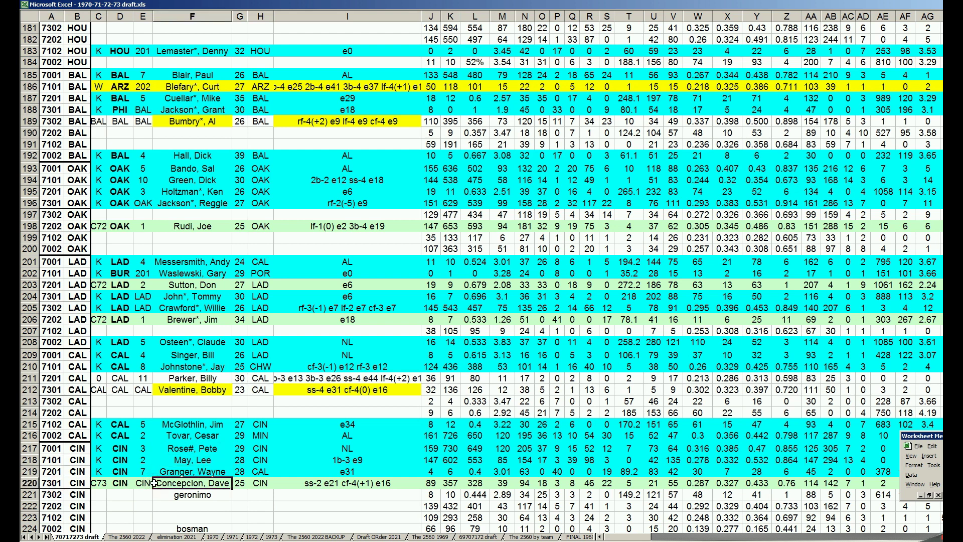
pyautogui.click(330, 483)
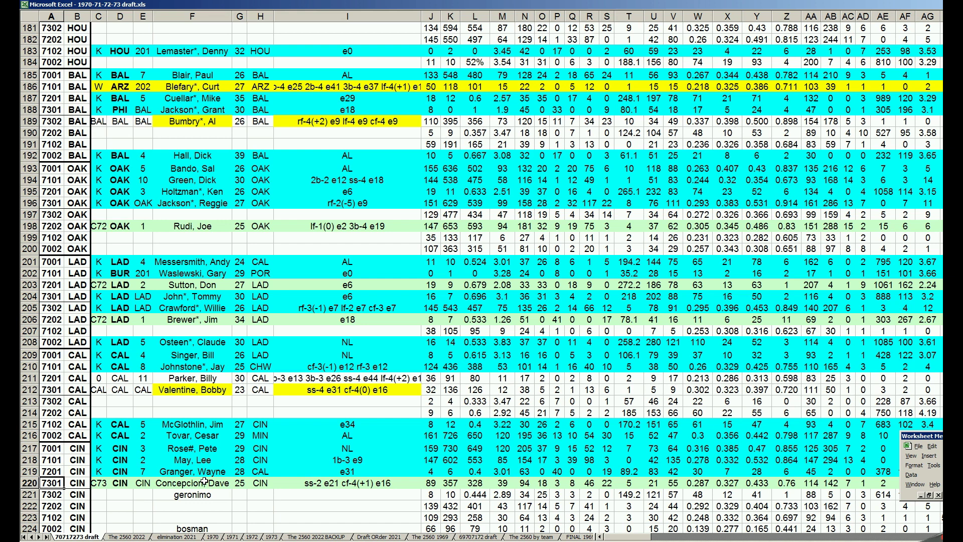
pyautogui.click(195, 494)
# Step: Examine the SFG picks, checking the 7301 entry in row 228, the 7201 entry in row 227 and the 7002 pitcher in row 232
pyautogui.scroll(-1, 195, 475)
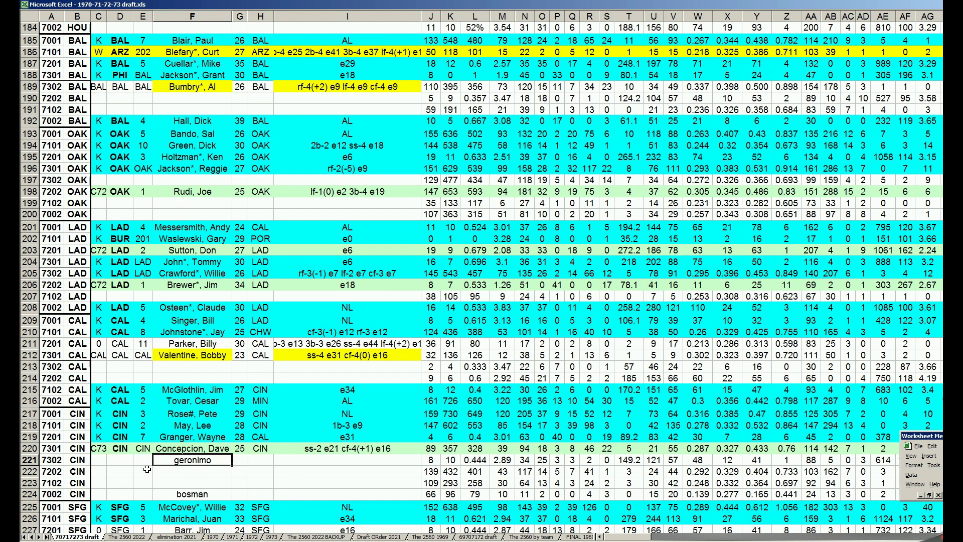
pyautogui.scroll(-1, 147, 469)
pyautogui.scroll(-1, 150, 467)
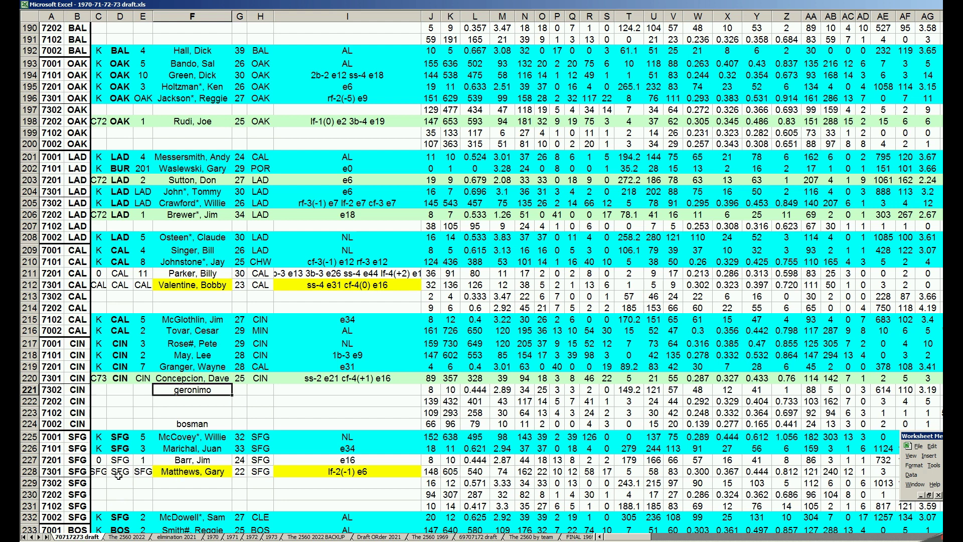
pyautogui.click(29, 471)
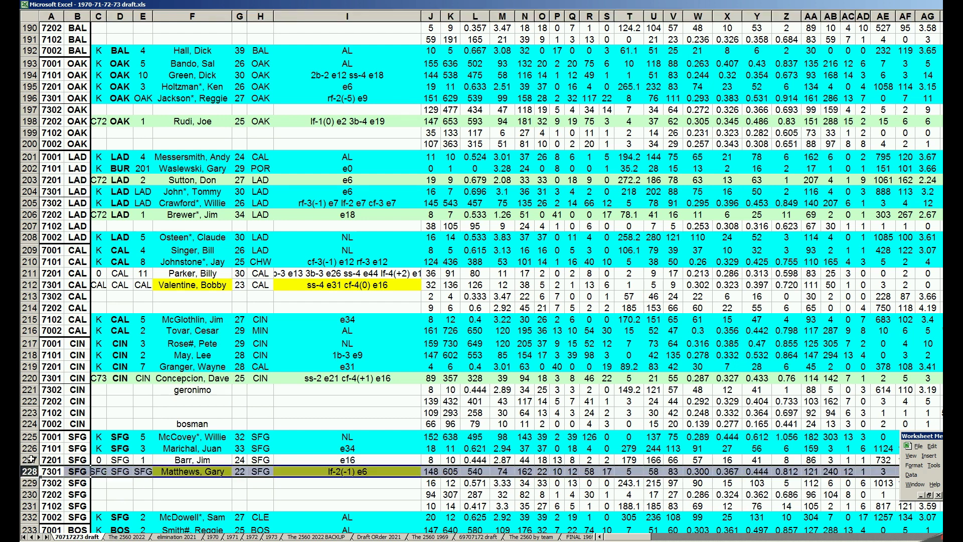
pyautogui.click(29, 459)
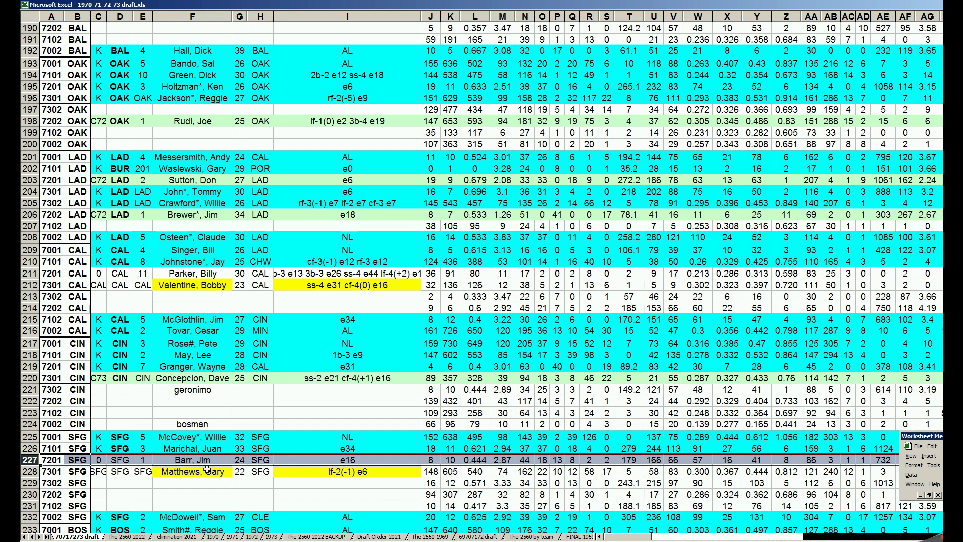
pyautogui.click(197, 516)
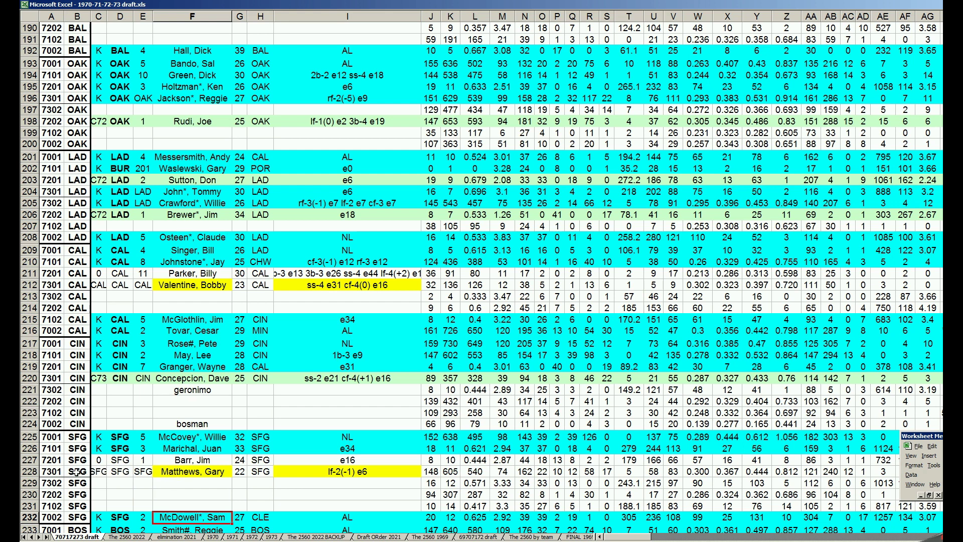
# Step: Examine the remaining SFG picks, checking the 7301 left fielder in row 228, the 7302 slot in row 229 and the 7201 and 7101 entries in rows 227 and 226
pyautogui.click(210, 472)
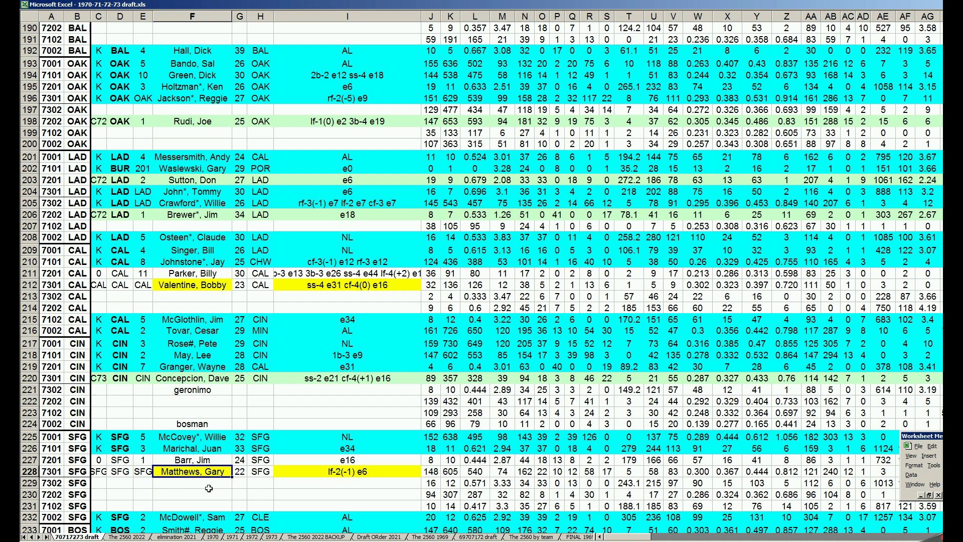
pyautogui.click(76, 484)
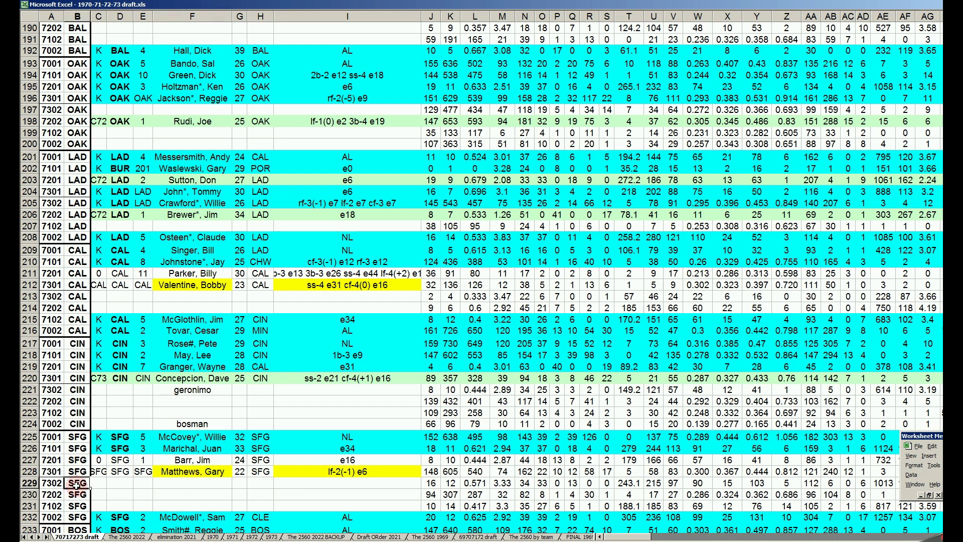
pyautogui.click(83, 462)
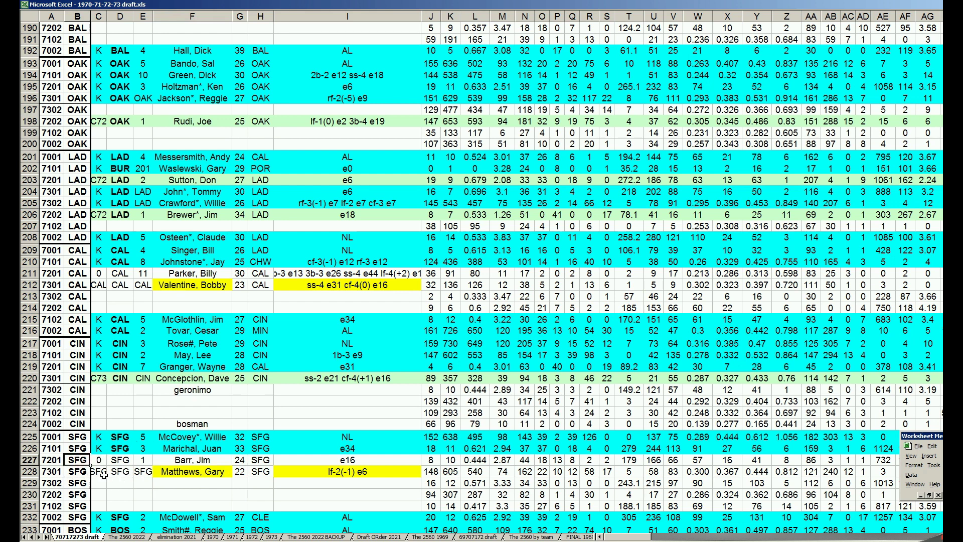
pyautogui.click(81, 451)
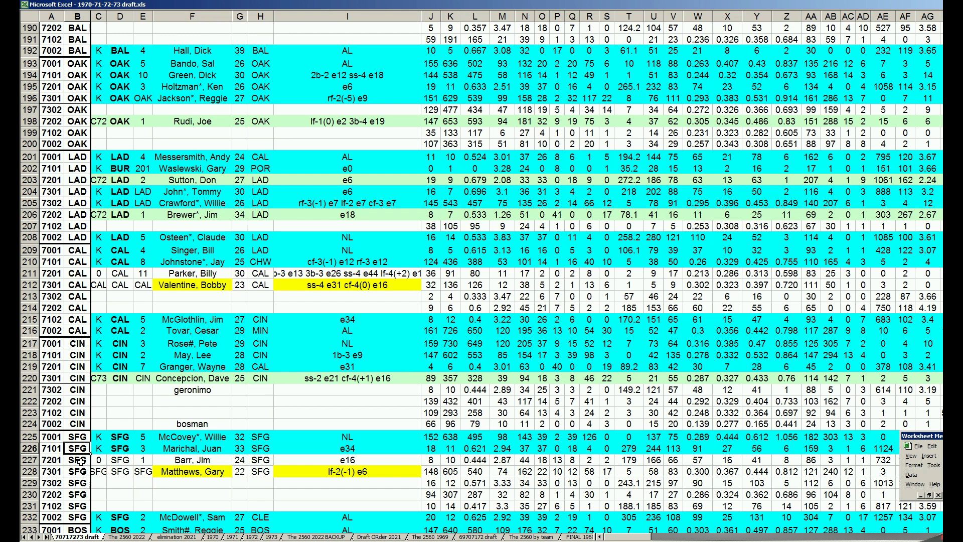
# Step: Examine the BOS picks, checking the 7101 player's statistics in row 234 and the 7301 pitcher in row 236
pyautogui.scroll(-2, 84, 452)
pyautogui.scroll(-1, 88, 439)
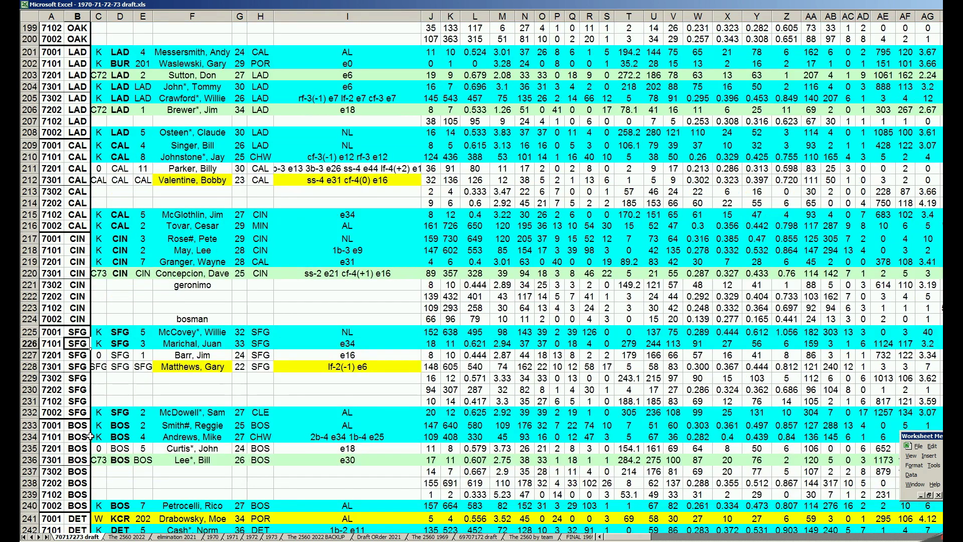
pyautogui.scroll(-1, 89, 436)
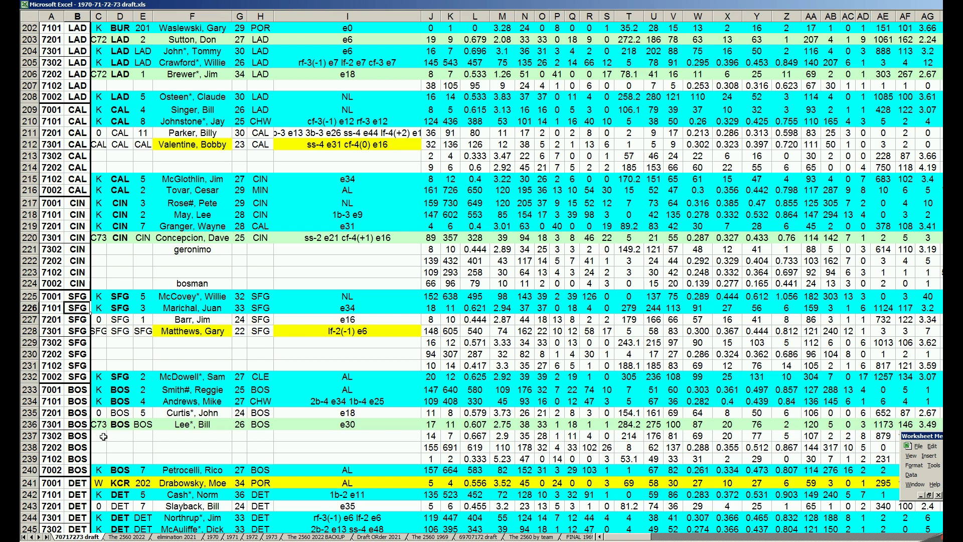
pyautogui.click(84, 403)
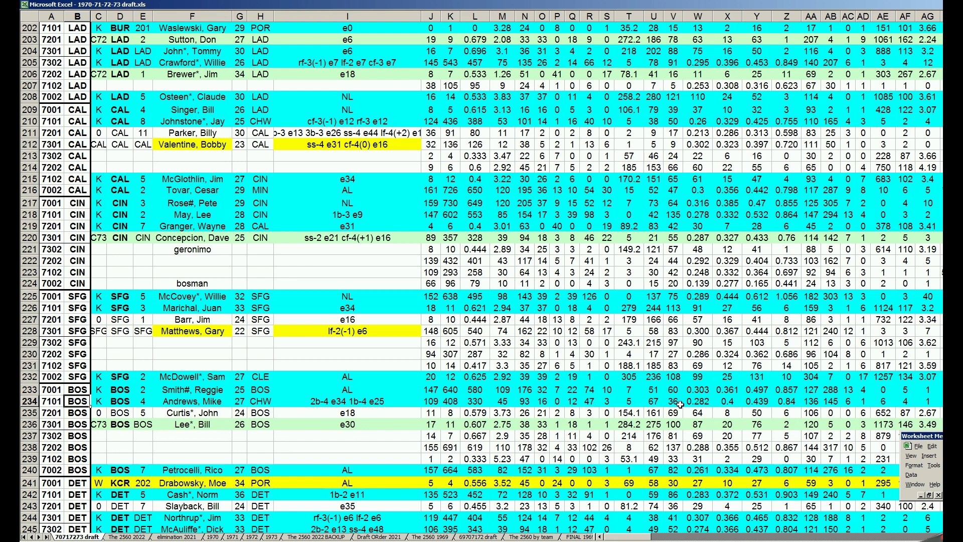
pyautogui.click(706, 401)
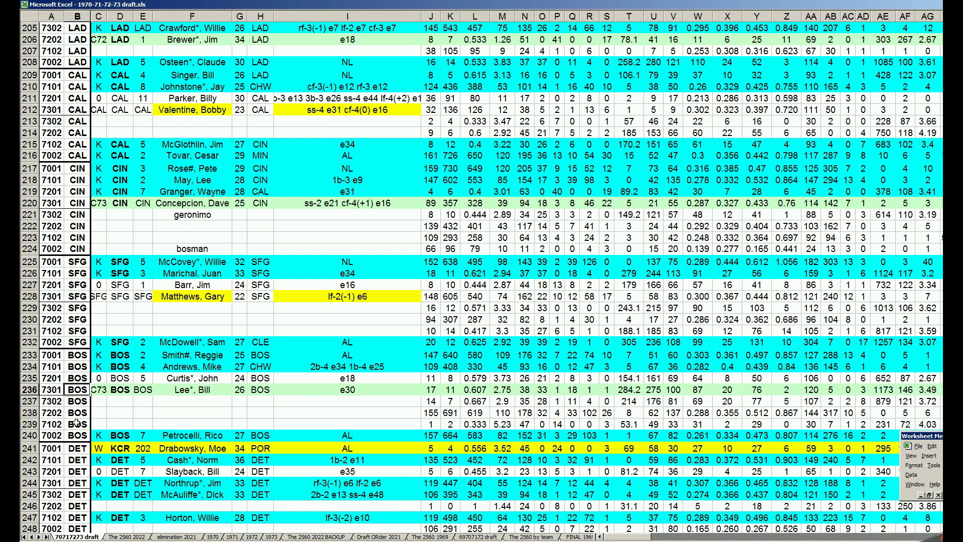
# Step: Examine the DET picks, checking the 7001 player's entry in row 241 and the 7101 first baseman in row 242
pyautogui.scroll(-1, 76, 423)
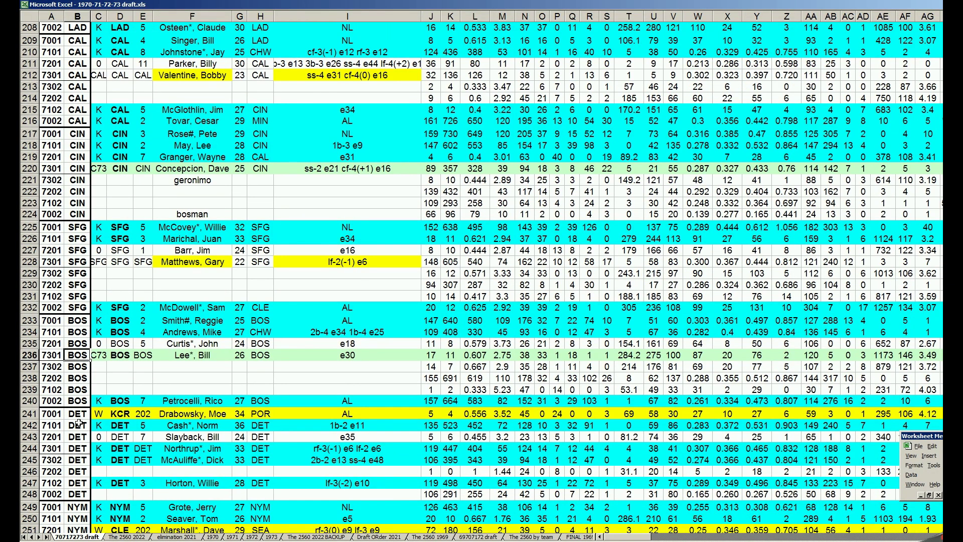
pyautogui.scroll(-1, 77, 423)
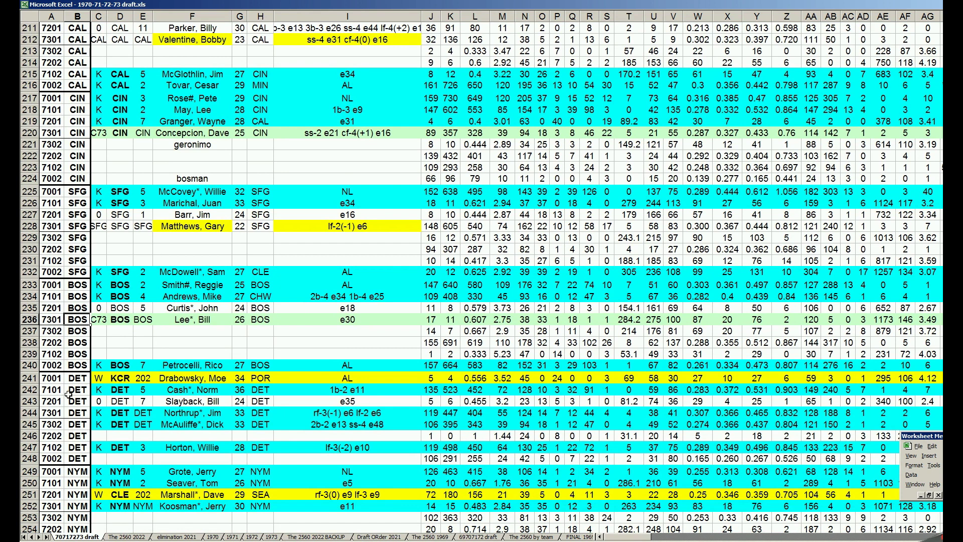
pyautogui.click(176, 378)
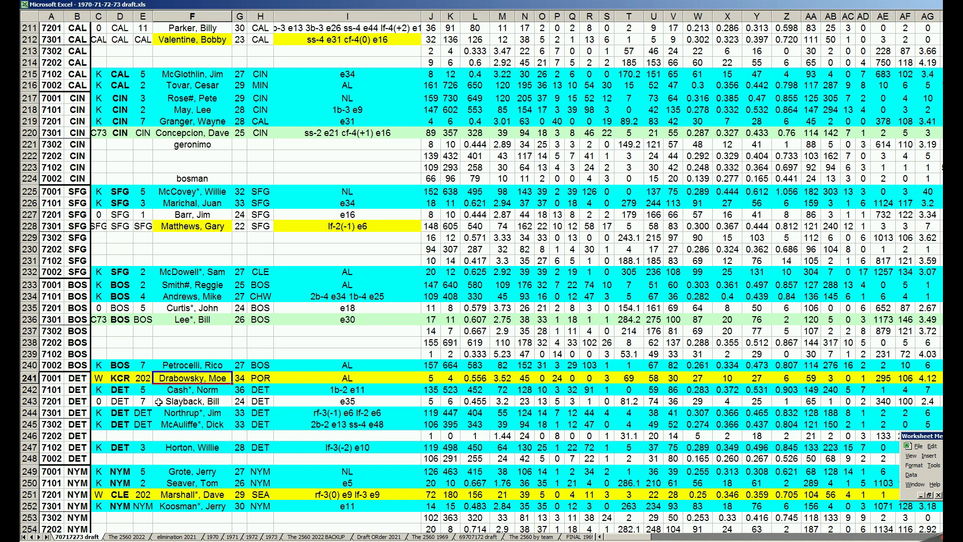
pyautogui.click(214, 393)
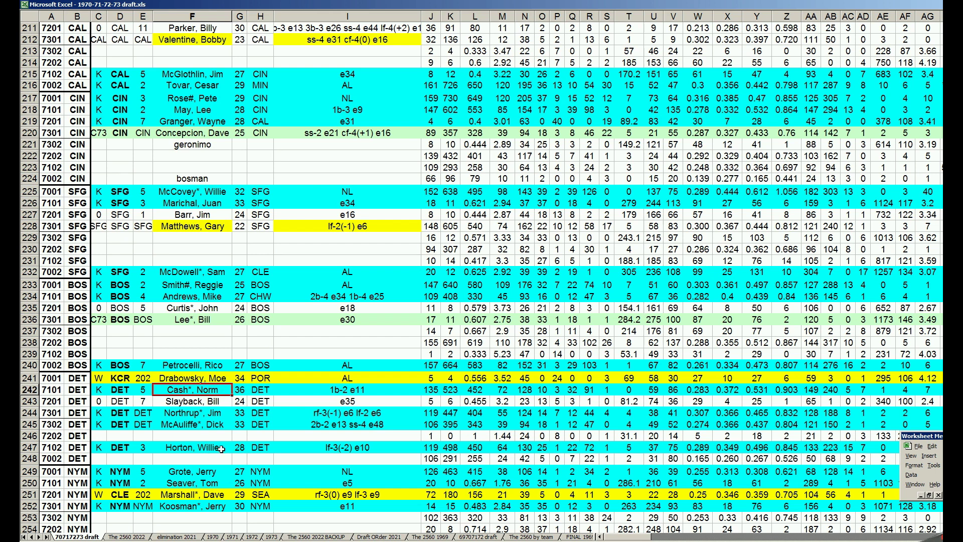
# Step: Examine the NYM picks, checking the 7201 outfielder's entry in row 251 and the 7301 pick in row 252
pyautogui.scroll(-1, 221, 448)
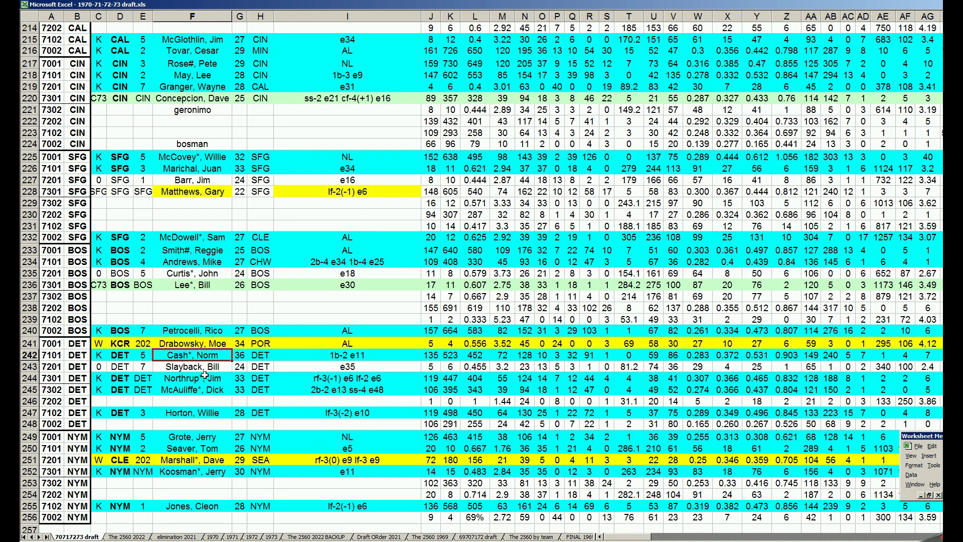
pyautogui.click(53, 460)
pyautogui.click(140, 461)
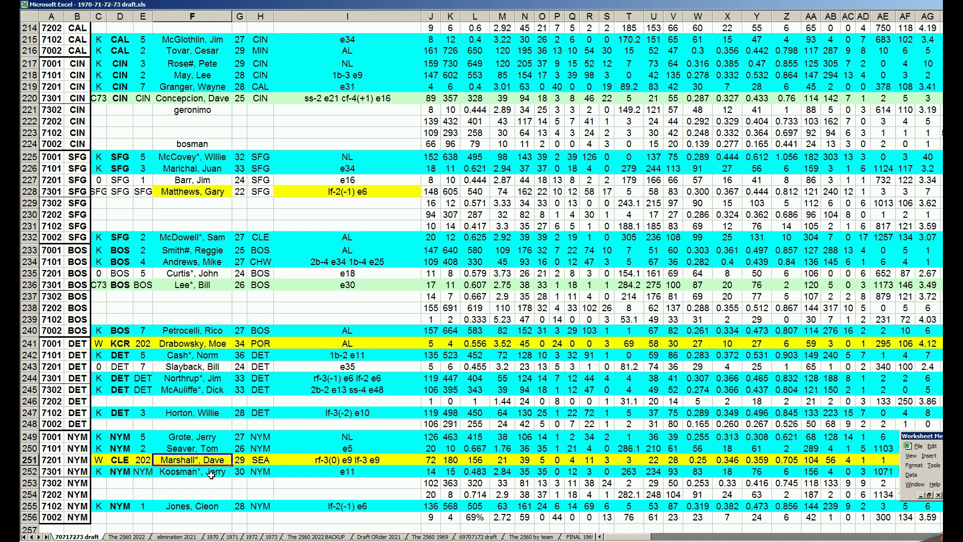
pyautogui.click(81, 471)
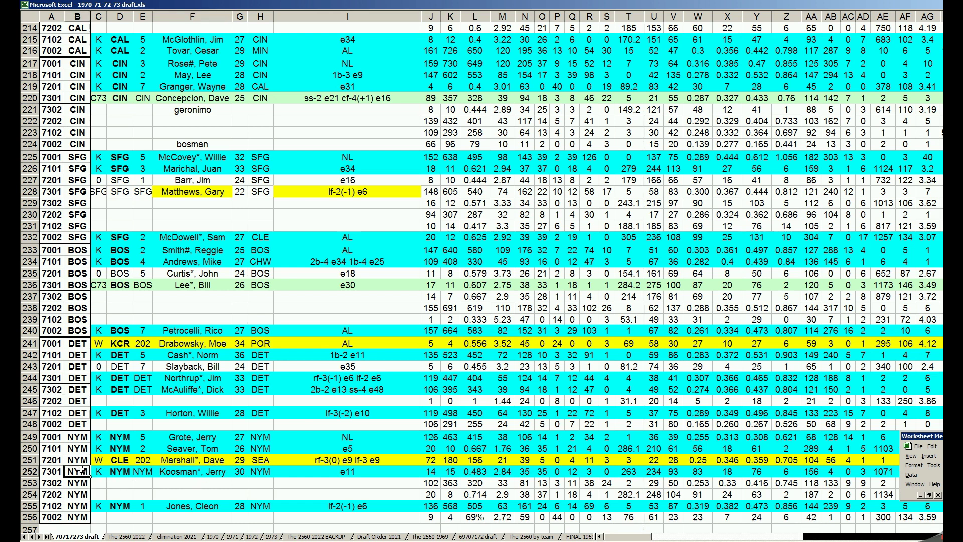